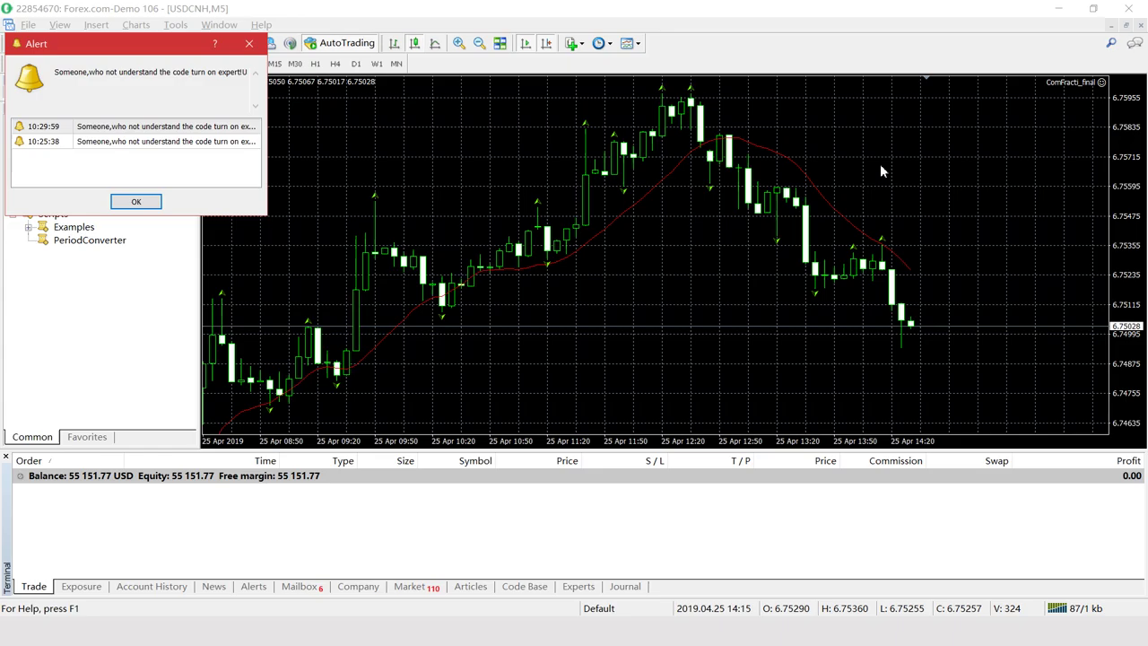
Dismiss the alert, check the Experts log, and open the first Code Base EA's web page.
left_click(120, 204)
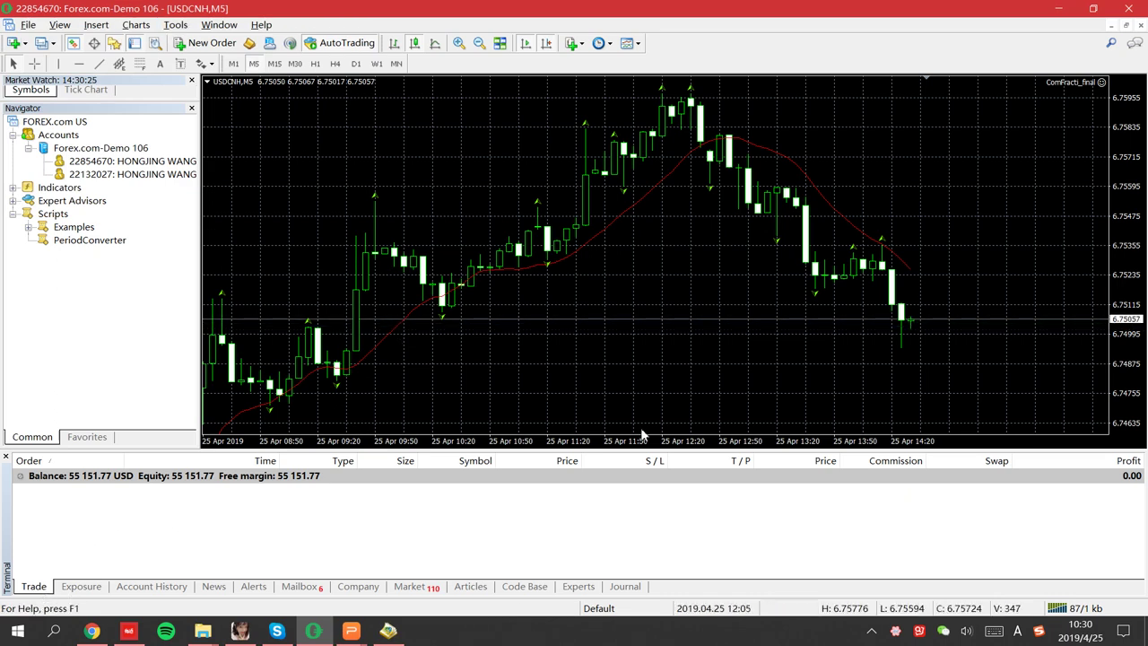
left_click(578, 587)
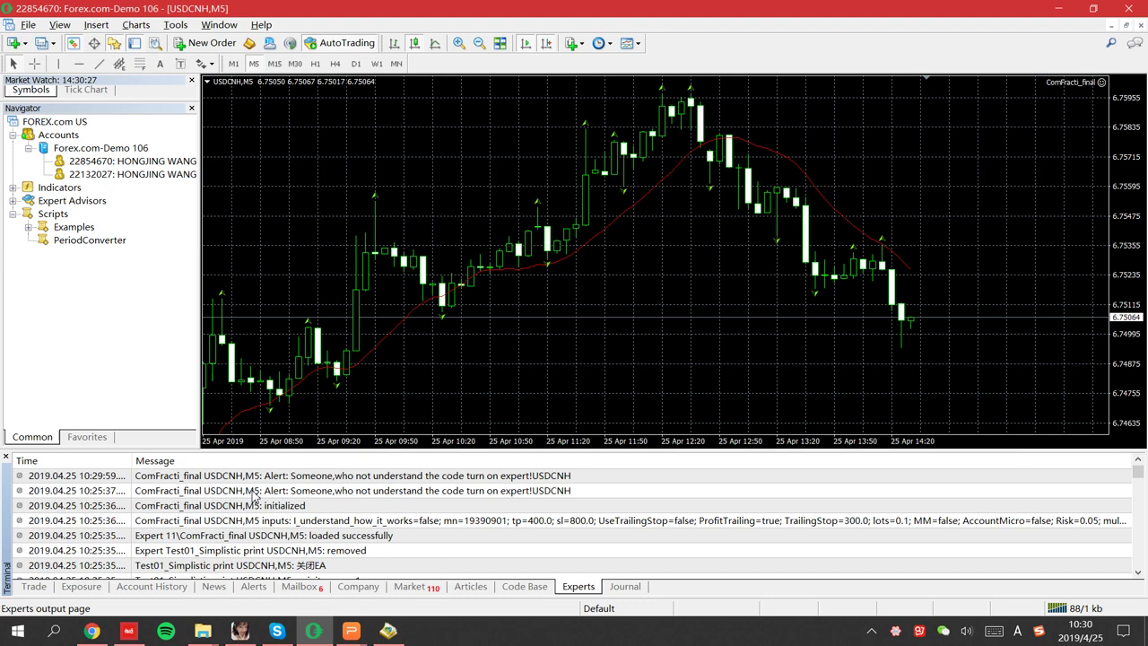
left_click(542, 590)
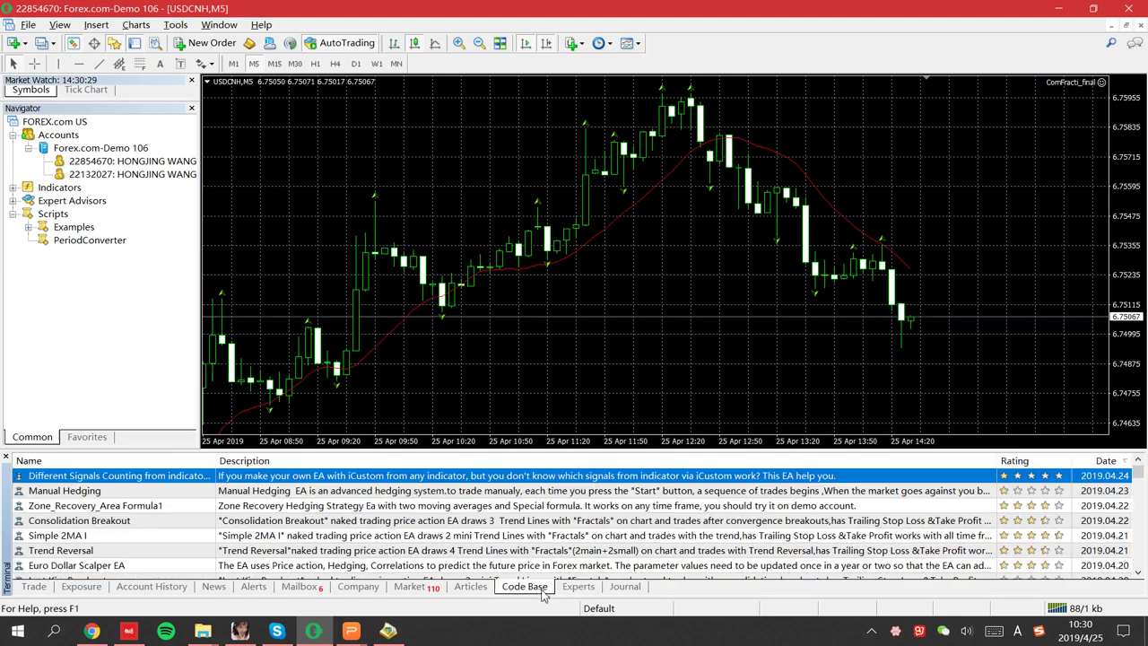
double_click(79, 479)
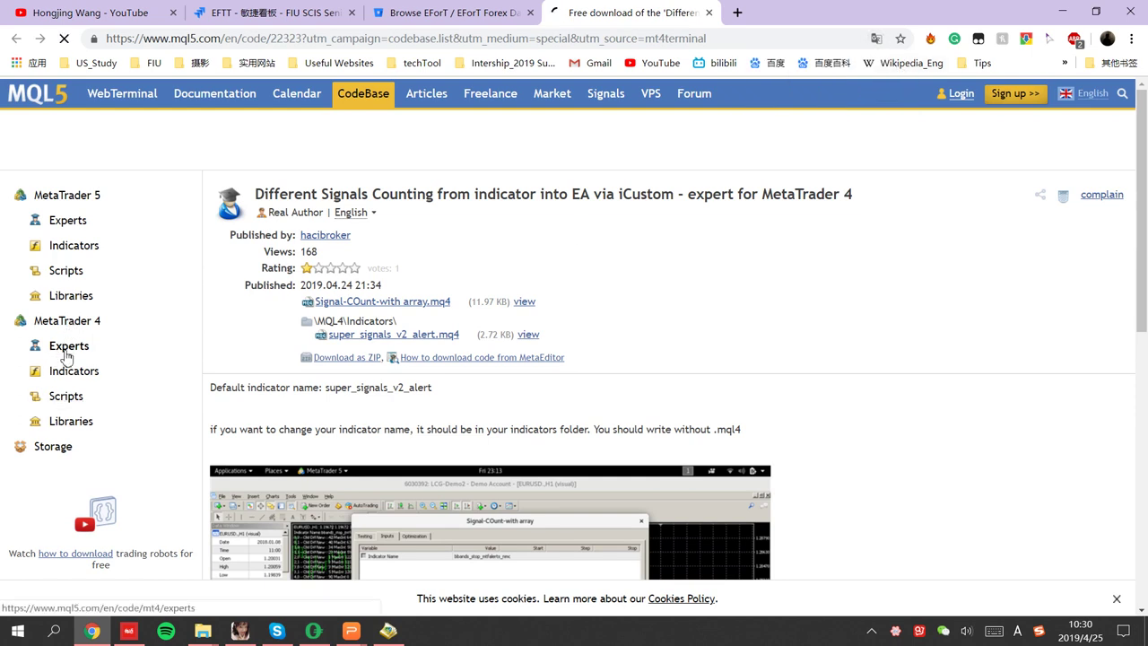
Browse to page 2 of the best-rated MetaTrader 4 experts on MQL5 CodeBase.
left_click(66, 355)
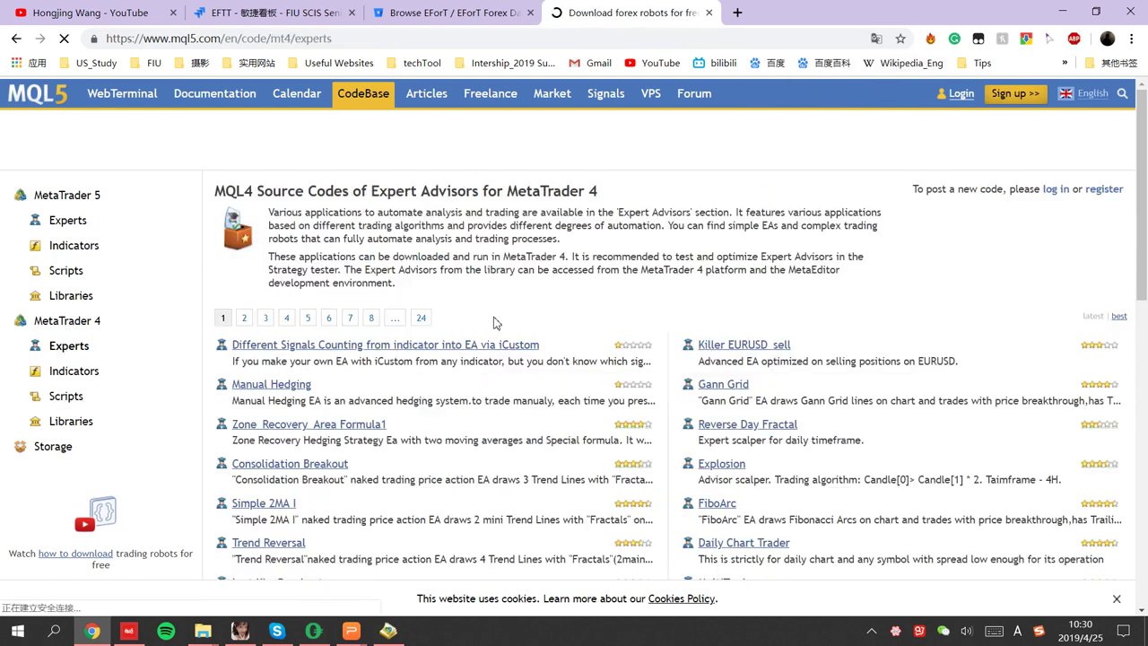
left_click(1120, 323)
scroll(192, 541, "down", 8)
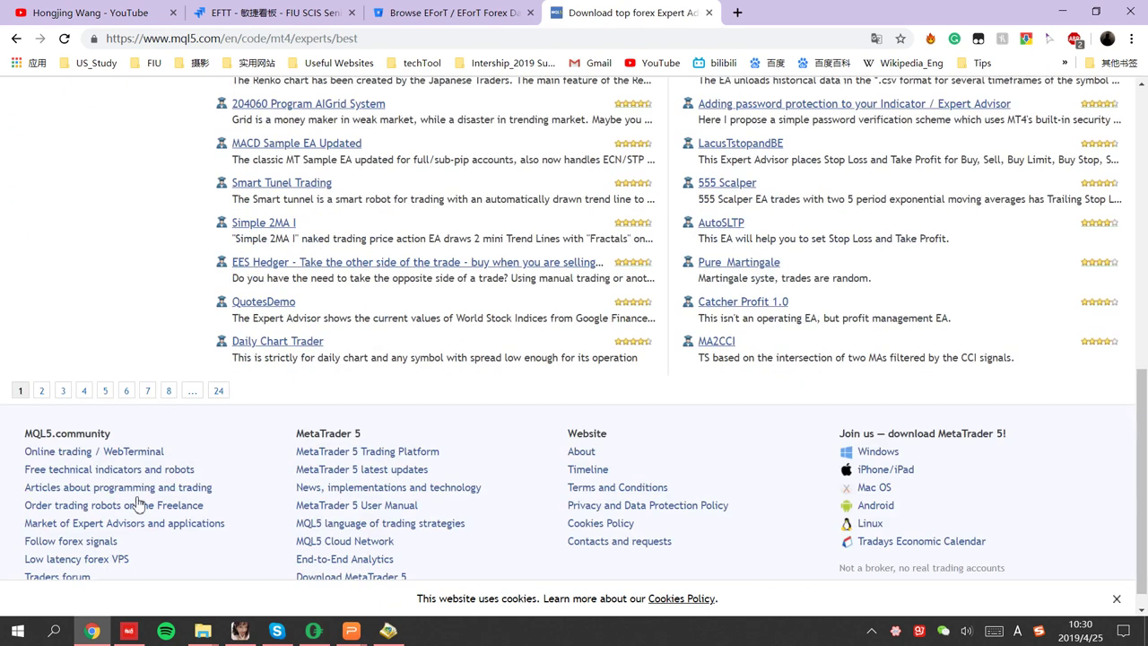
left_click(43, 392)
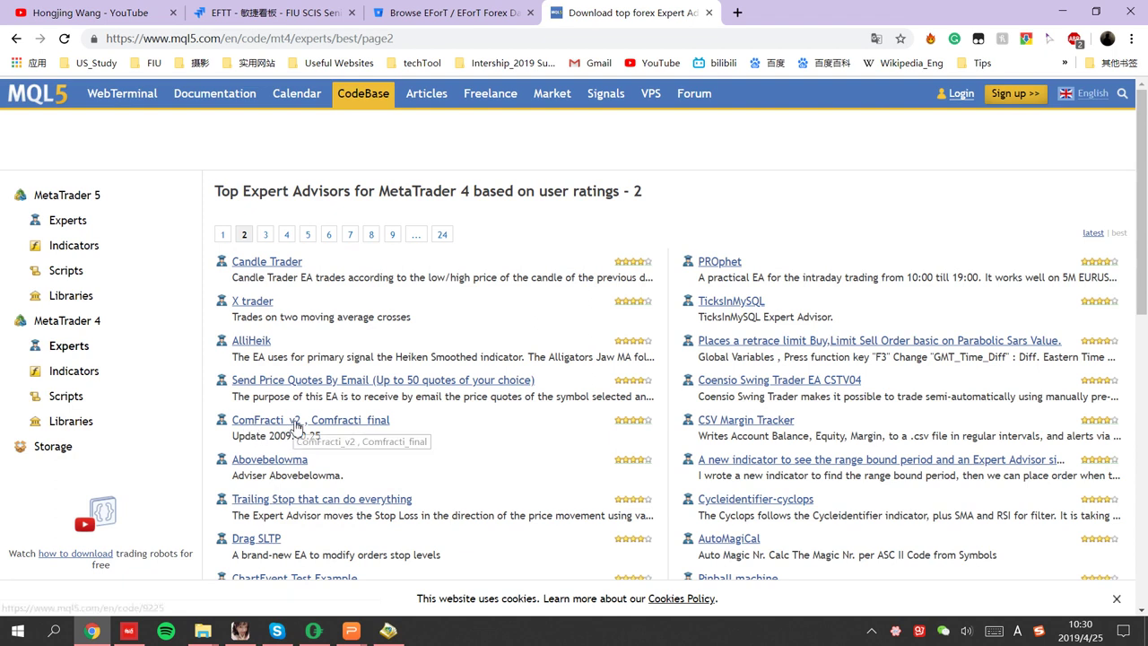
Open ComFracti_v2, Comfracti_final, preview its source, and download ComFracti_final.mq4 to the Desktop.
left_click(260, 424)
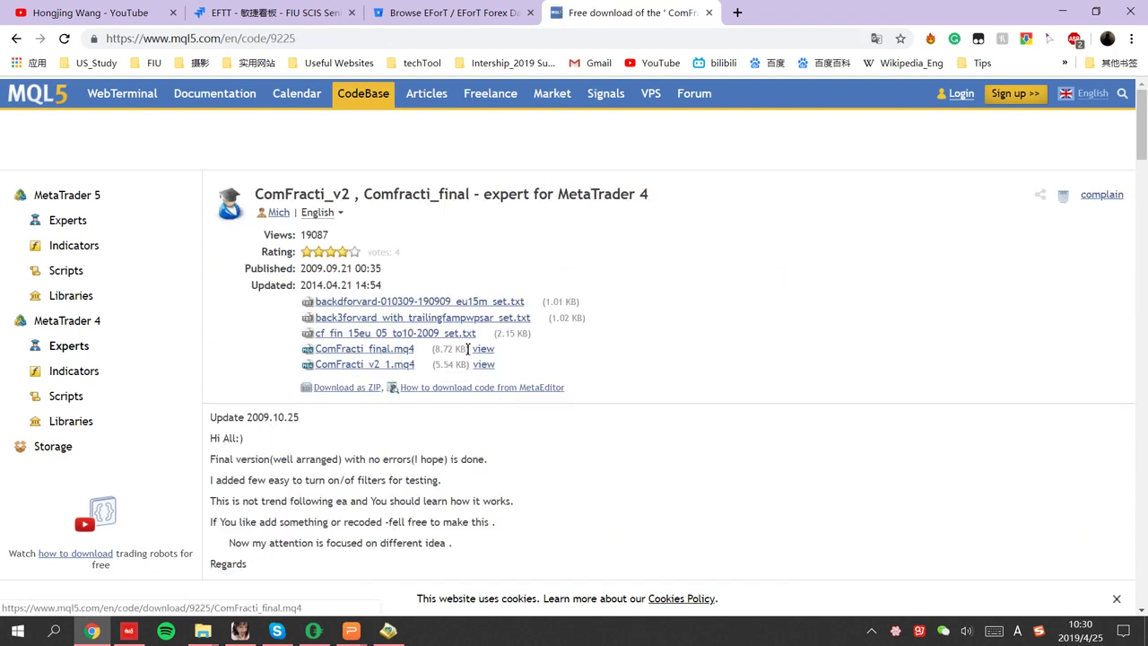
left_click(483, 353)
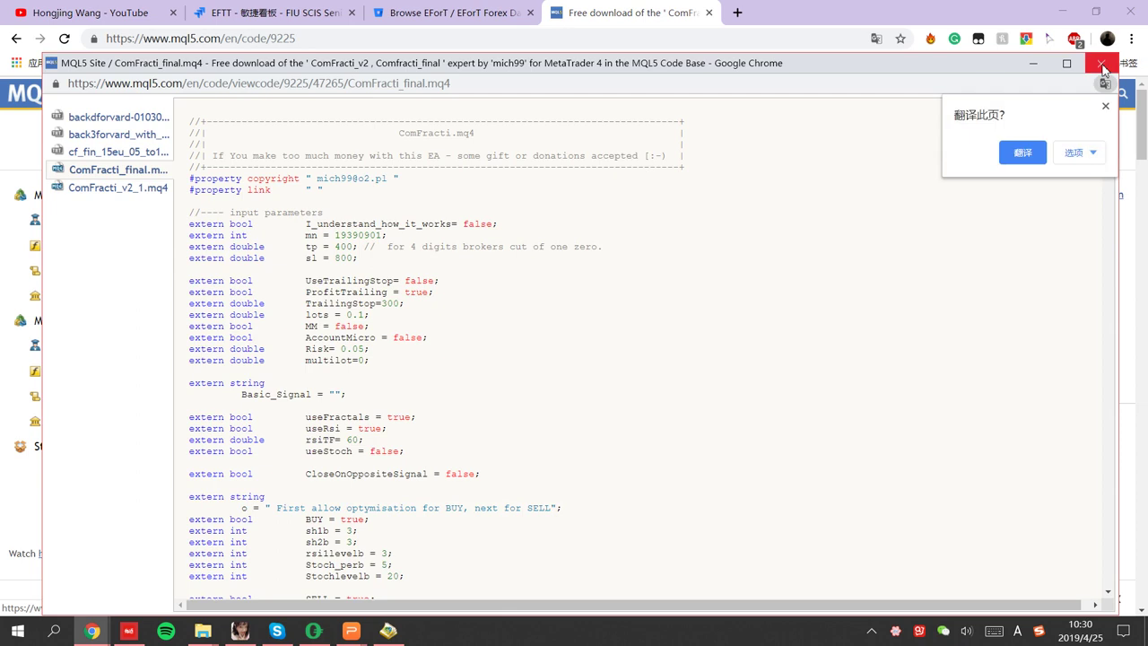
key("ctrl+w")
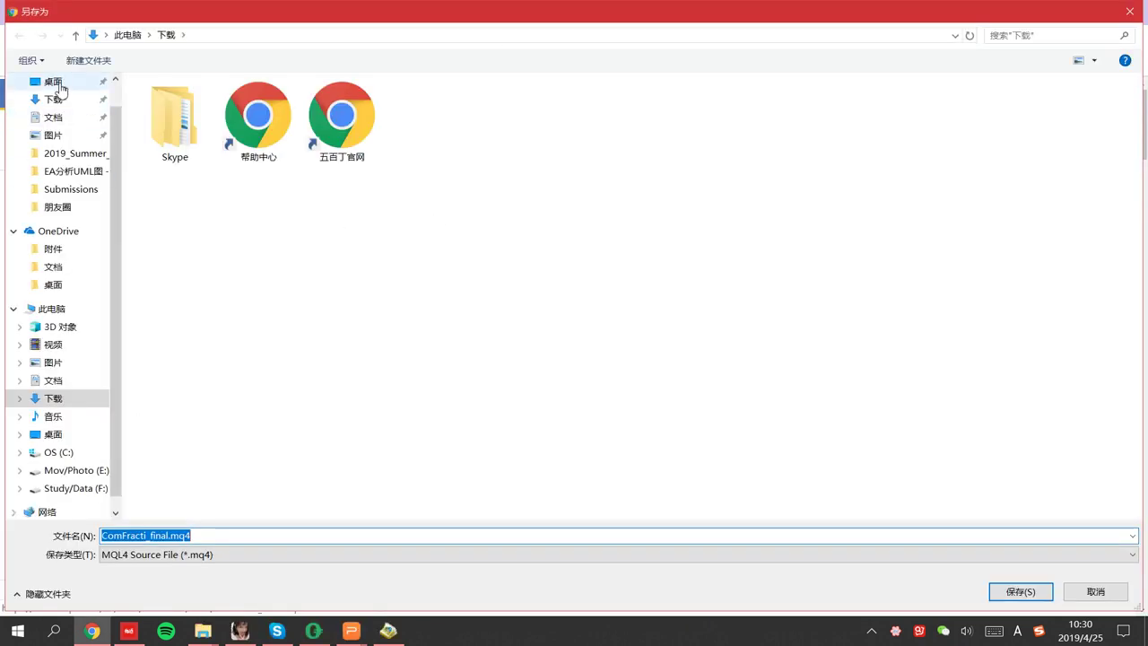
left_click(59, 85)
Create a new Desktop folder named 11.
right_click(447, 308)
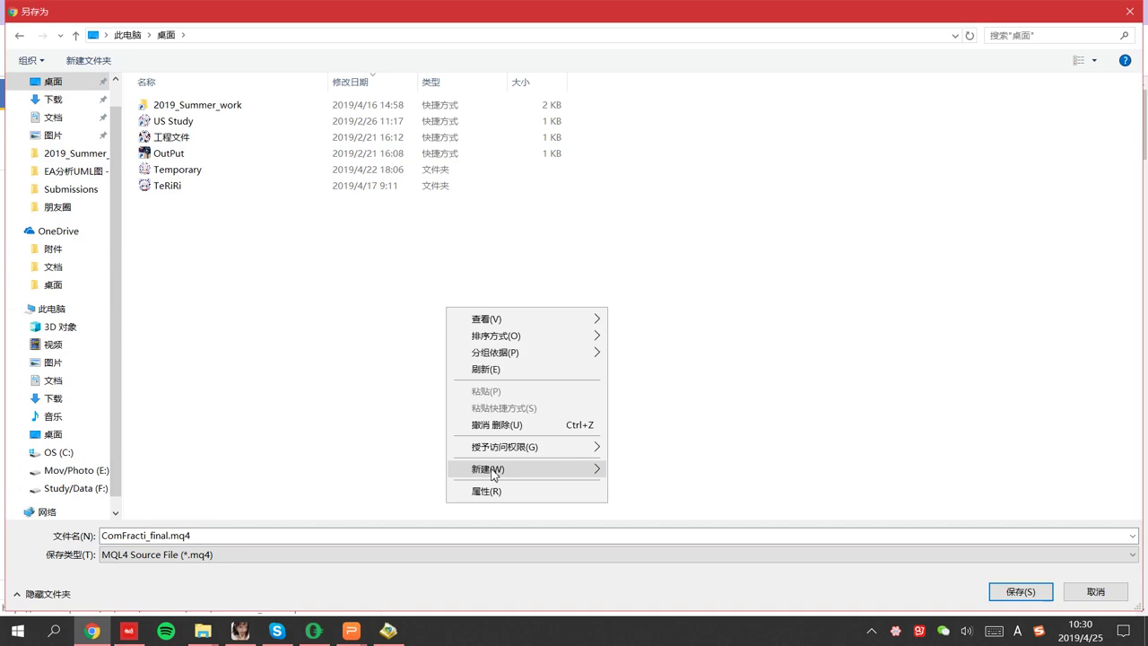
mouse_move(567, 476)
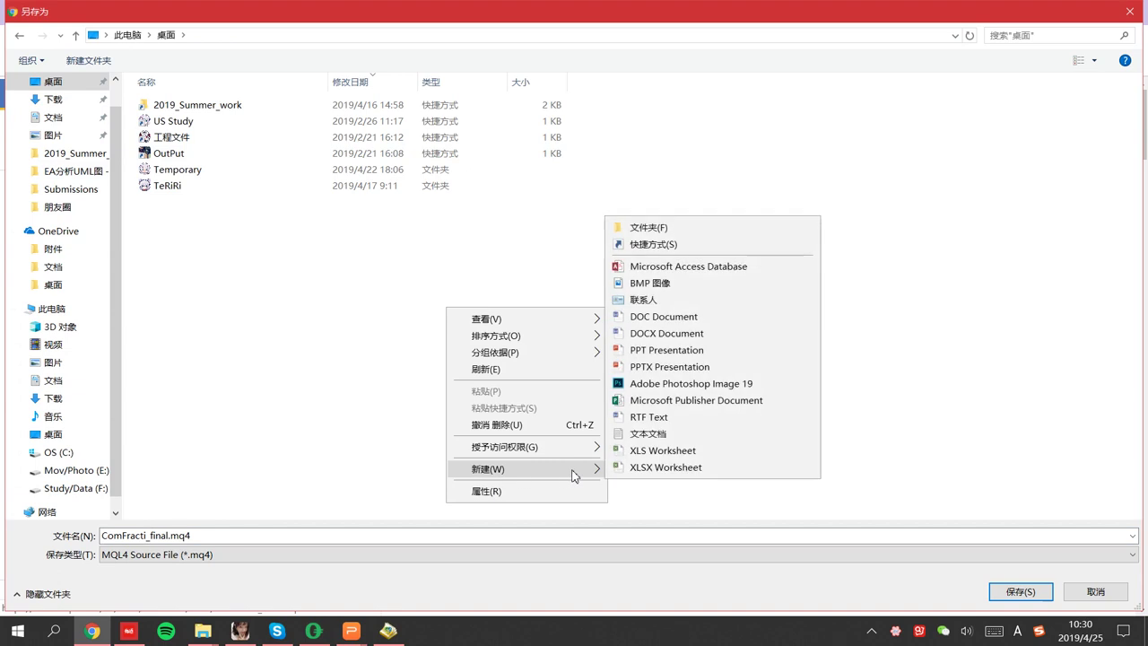
left_click(668, 226)
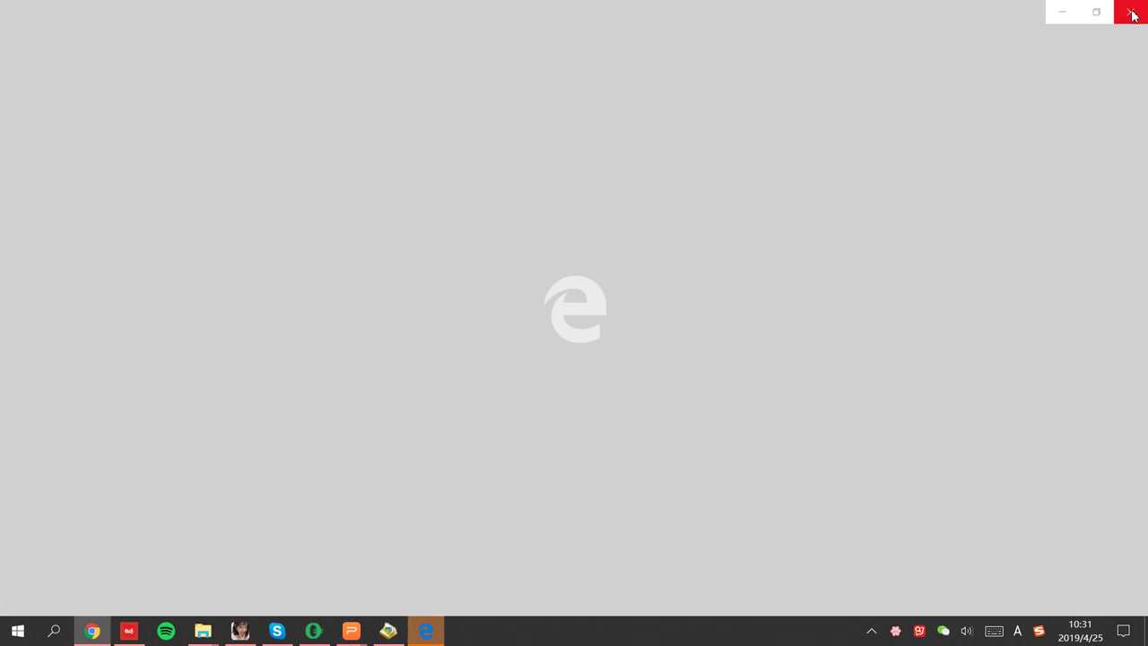
left_click(1131, 14)
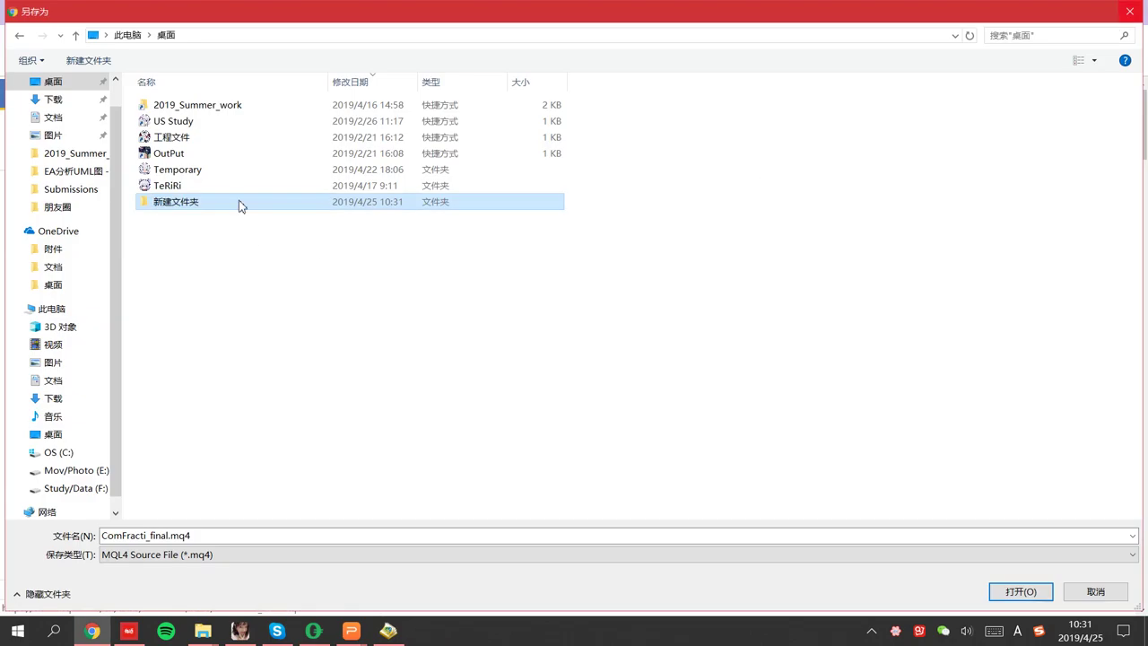
right_click(195, 205)
left_click(236, 508)
type("11")
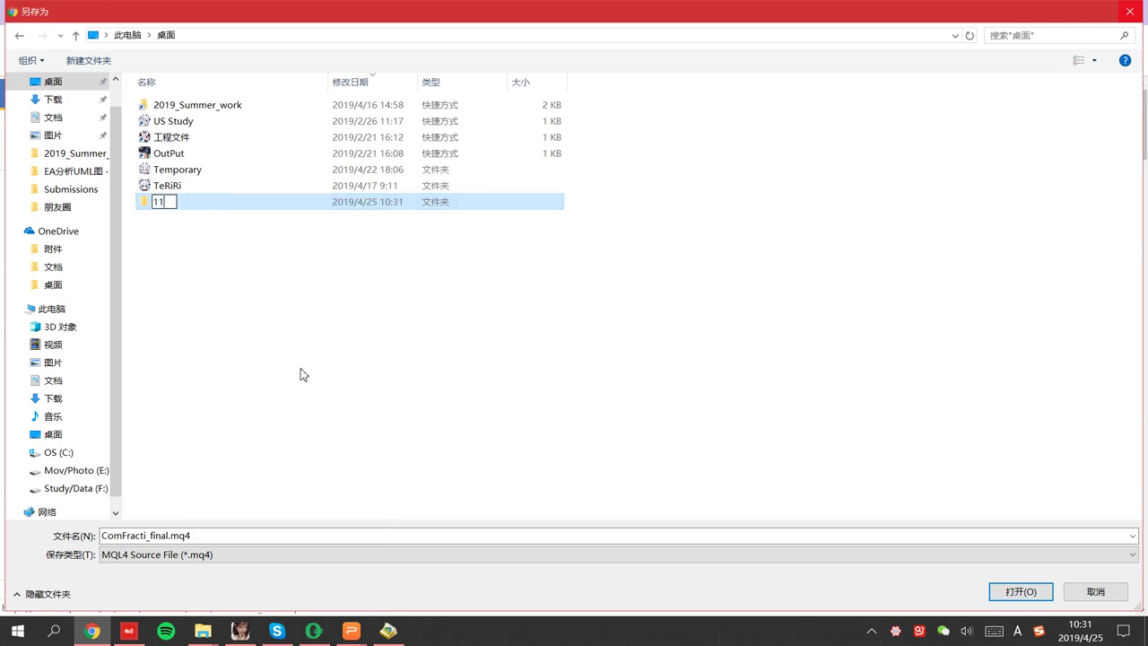
key("Return")
Save ComFracti_final.mq4 into folder 11 and return to MetaTrader 4.
double_click(221, 202)
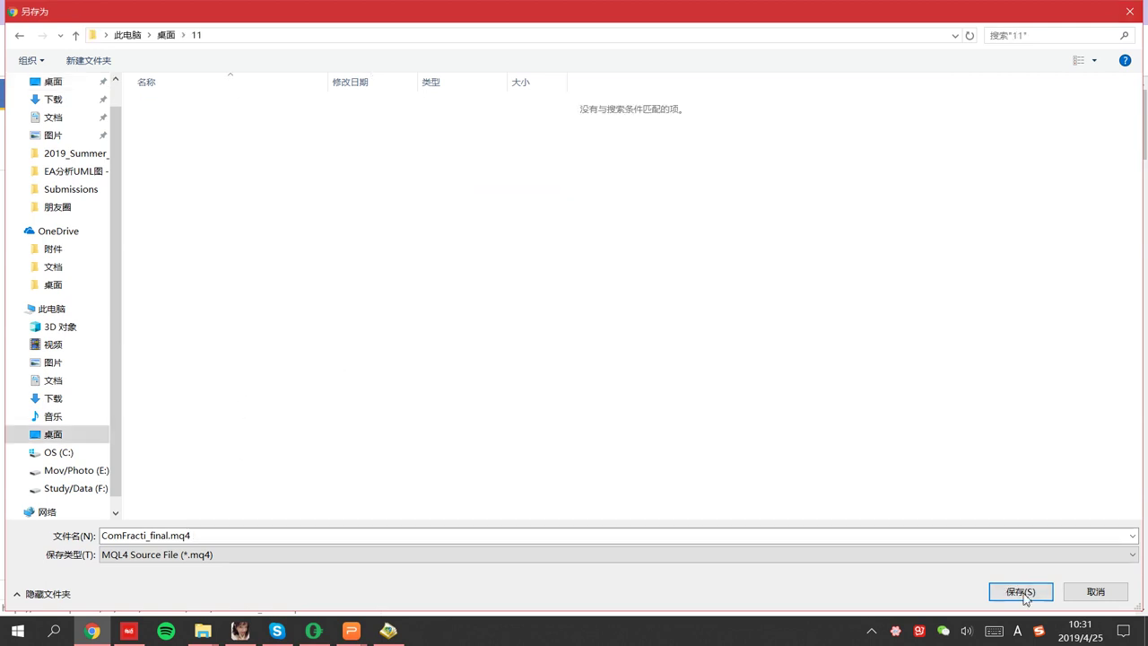
left_click(1020, 591)
left_click(313, 631)
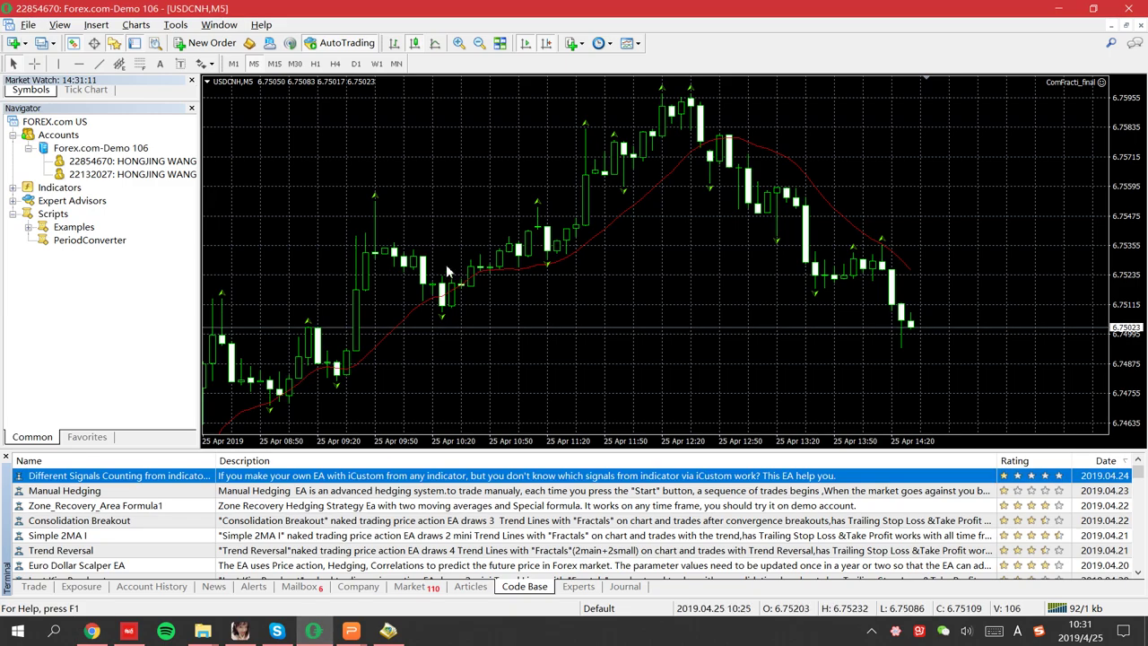
Launch MetaEditor and open its Experts folder in File Explorer from the Navigator.
left_click(250, 51)
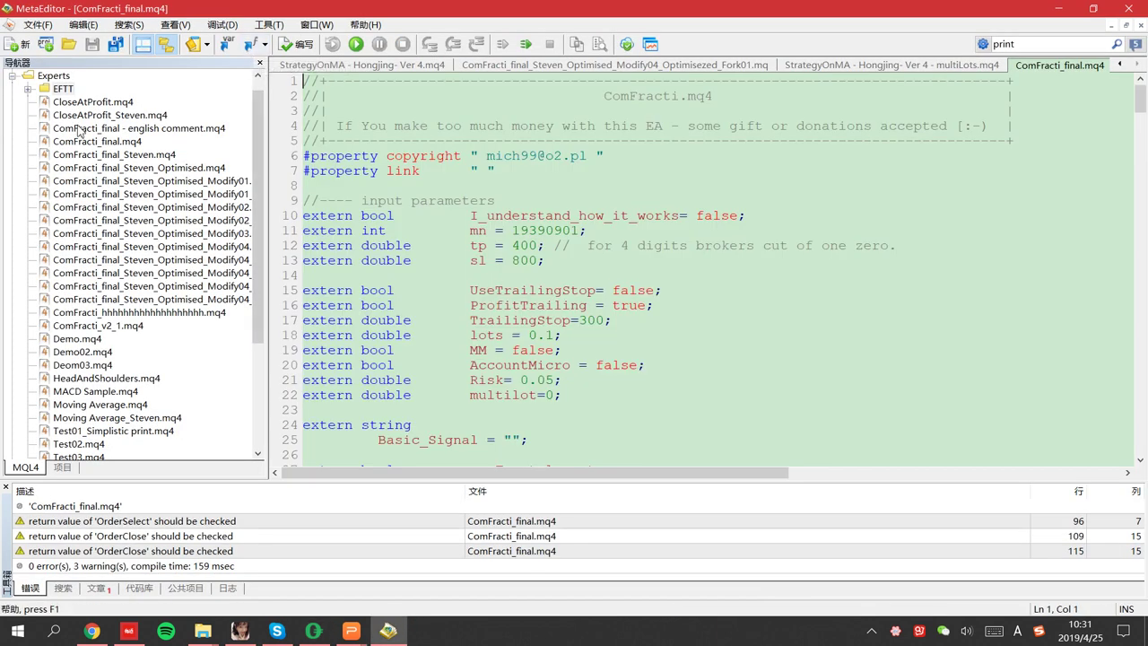
double_click(47, 92)
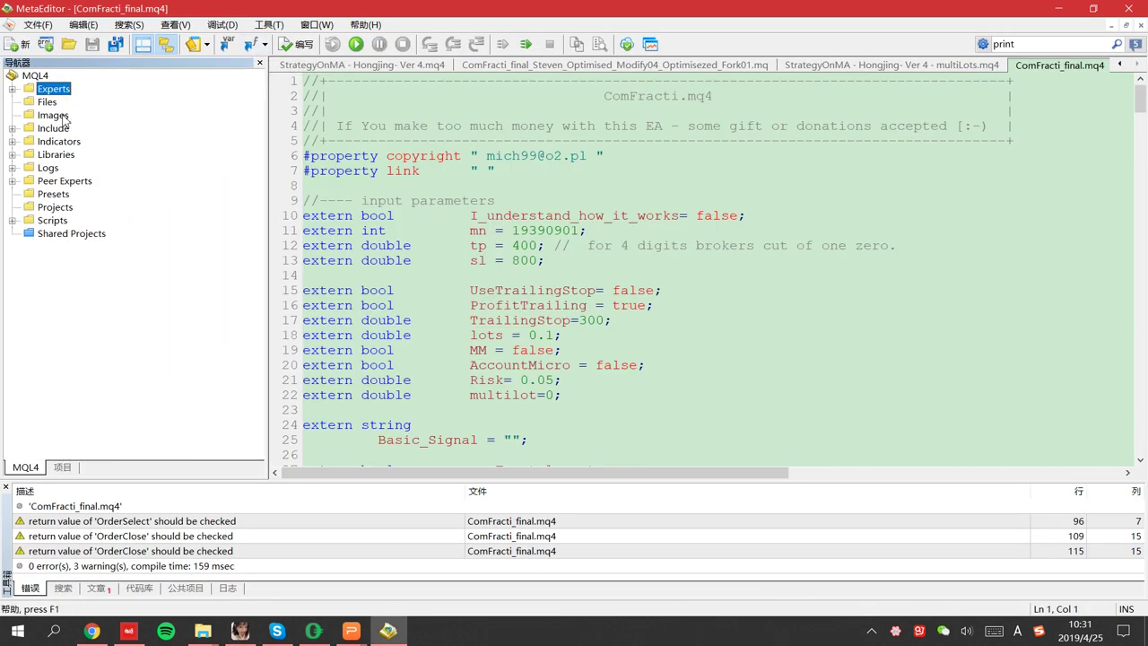
right_click(51, 93)
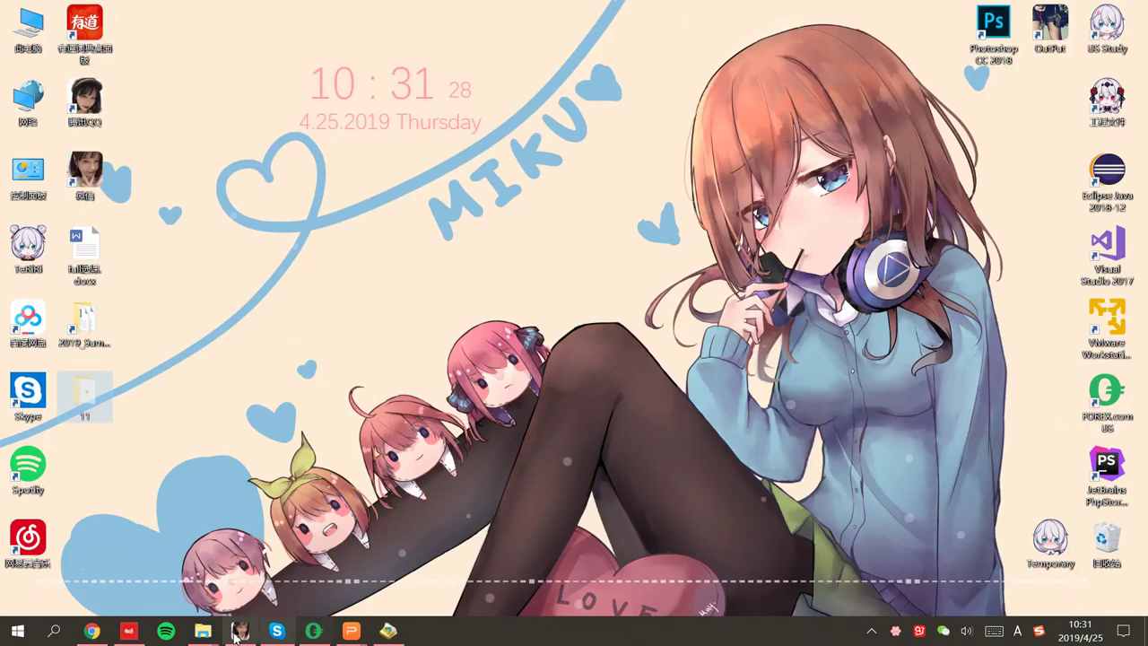
mouse_move(203, 631)
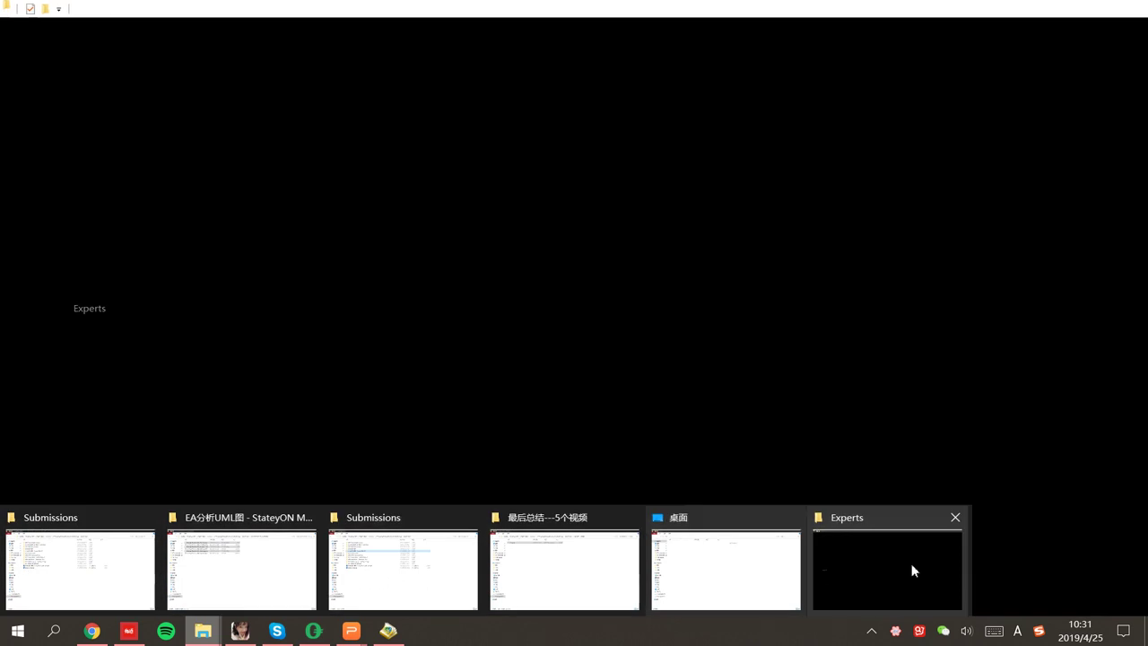
Paste folder 11 into the MQL4 Experts folder and refresh the listing.
left_click(911, 565)
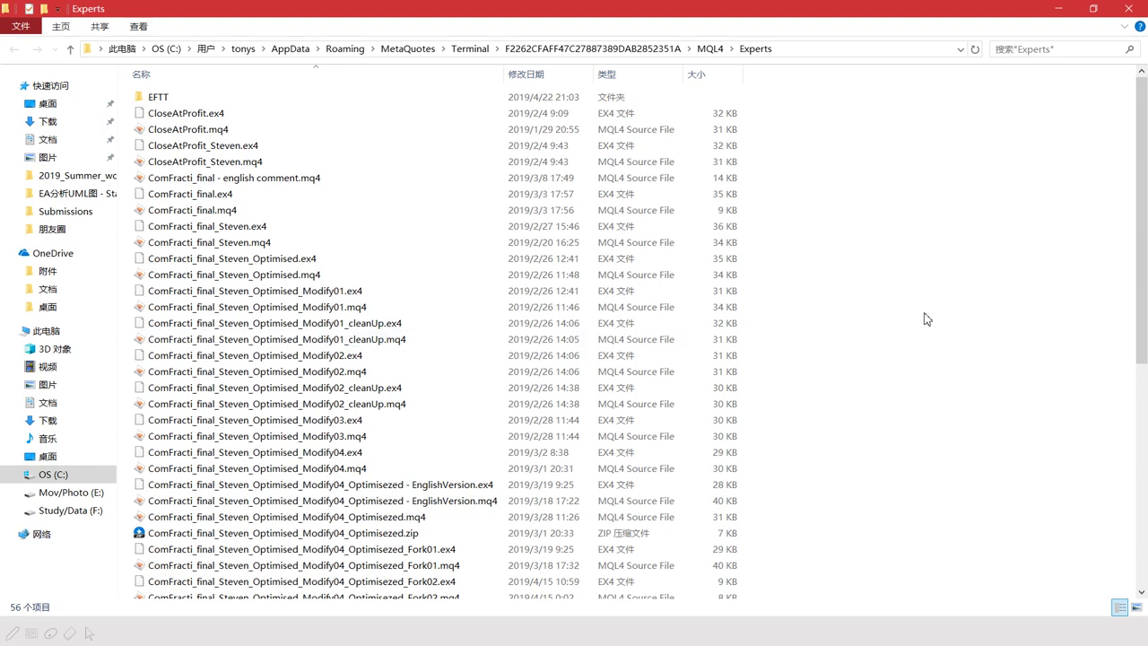
key("ctrl+v")
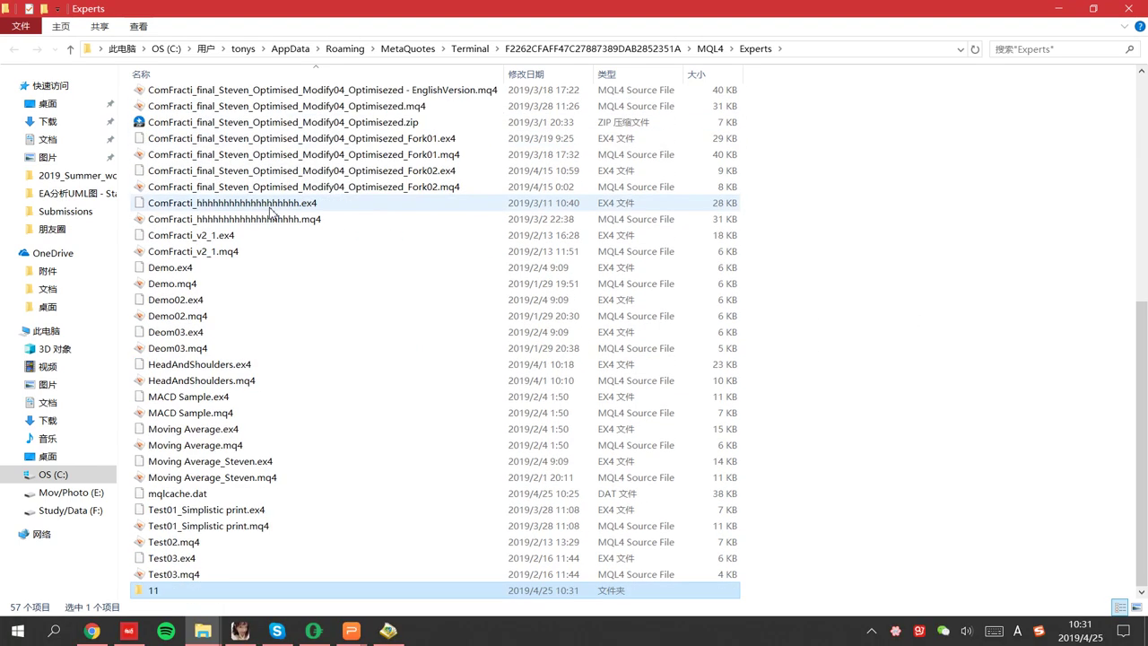
right_click(912, 330)
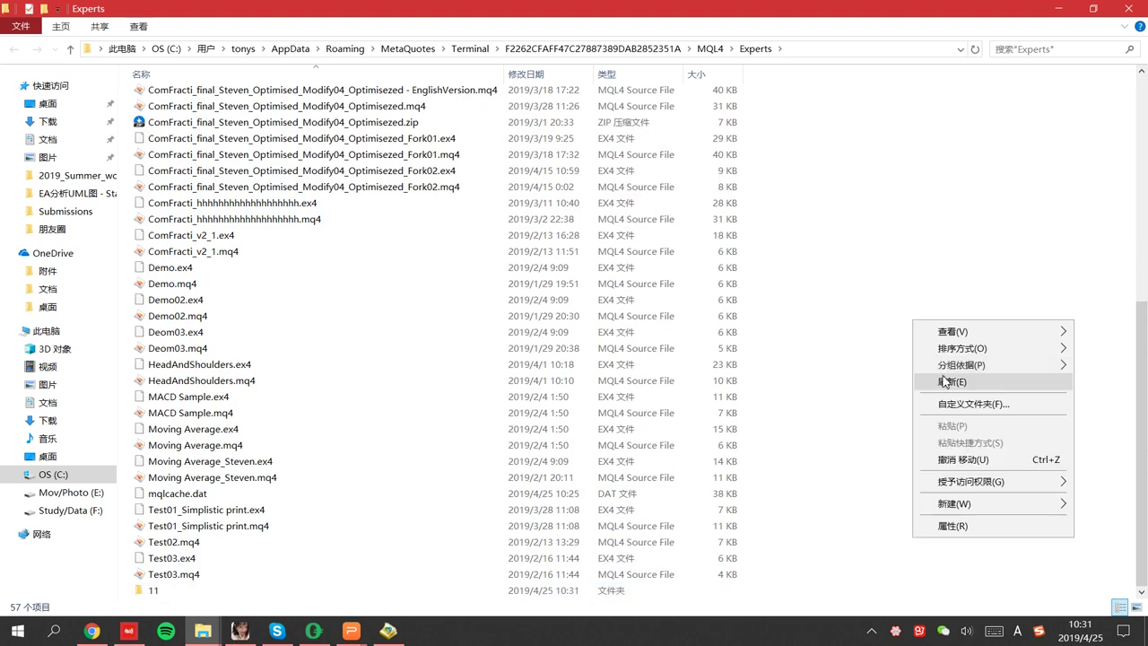
left_click(951, 393)
left_click(215, 100)
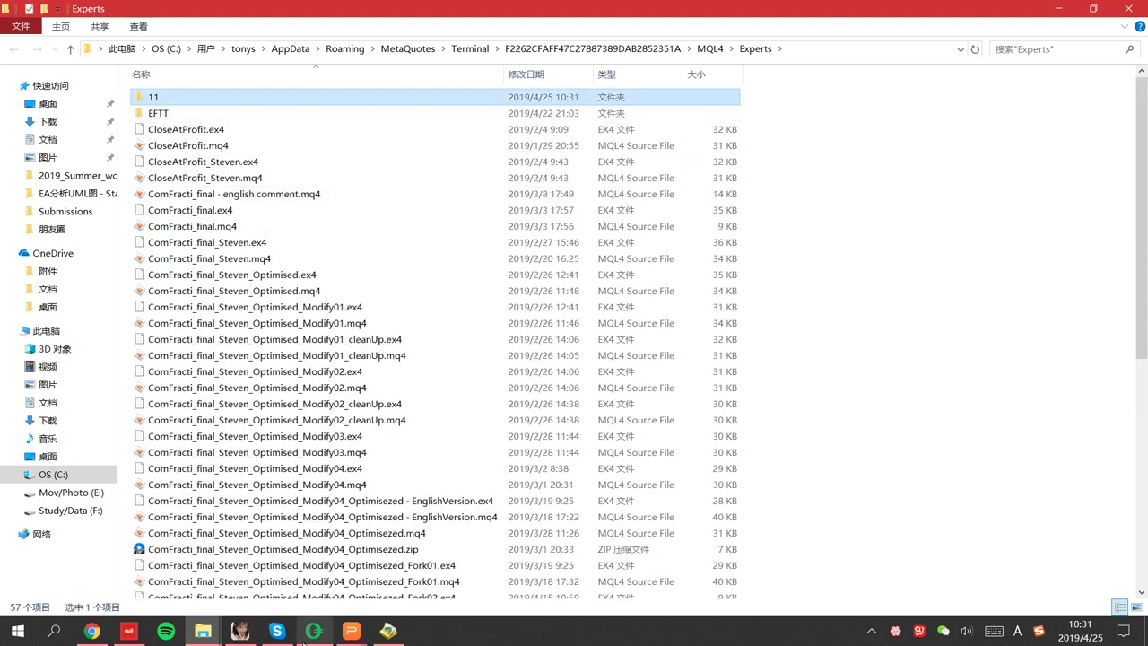
left_click(388, 631)
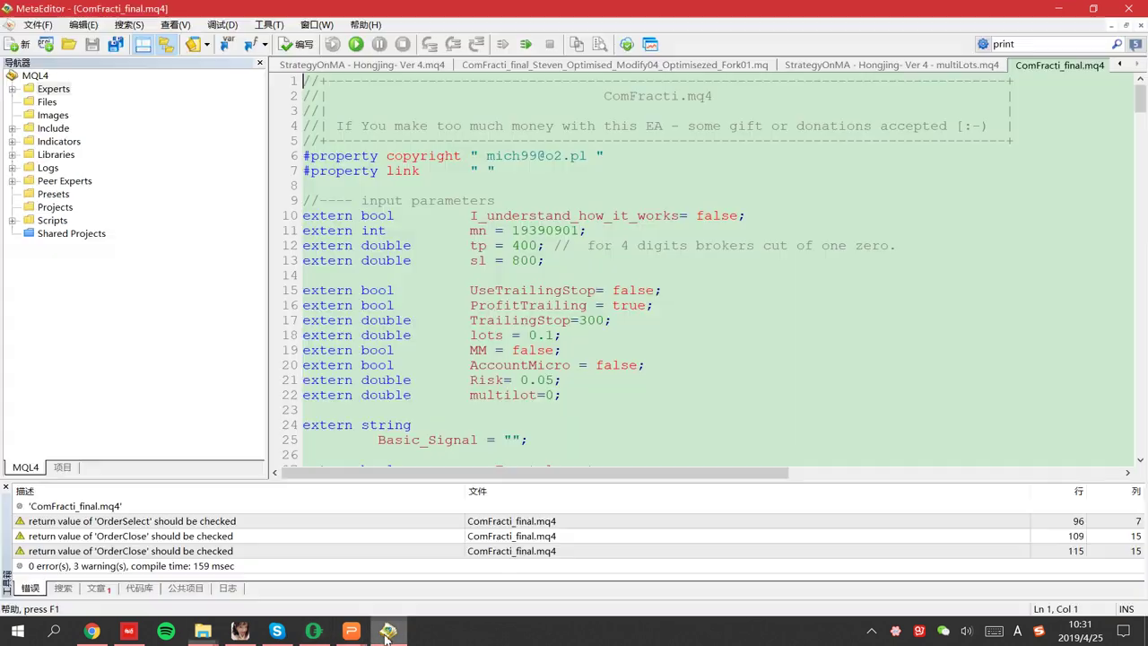
Select ComFracti_final.mq4 under Experts\11 and compile it with 0 errors and 3 warnings.
left_click(15, 93)
scroll(69, 110, "up", 1)
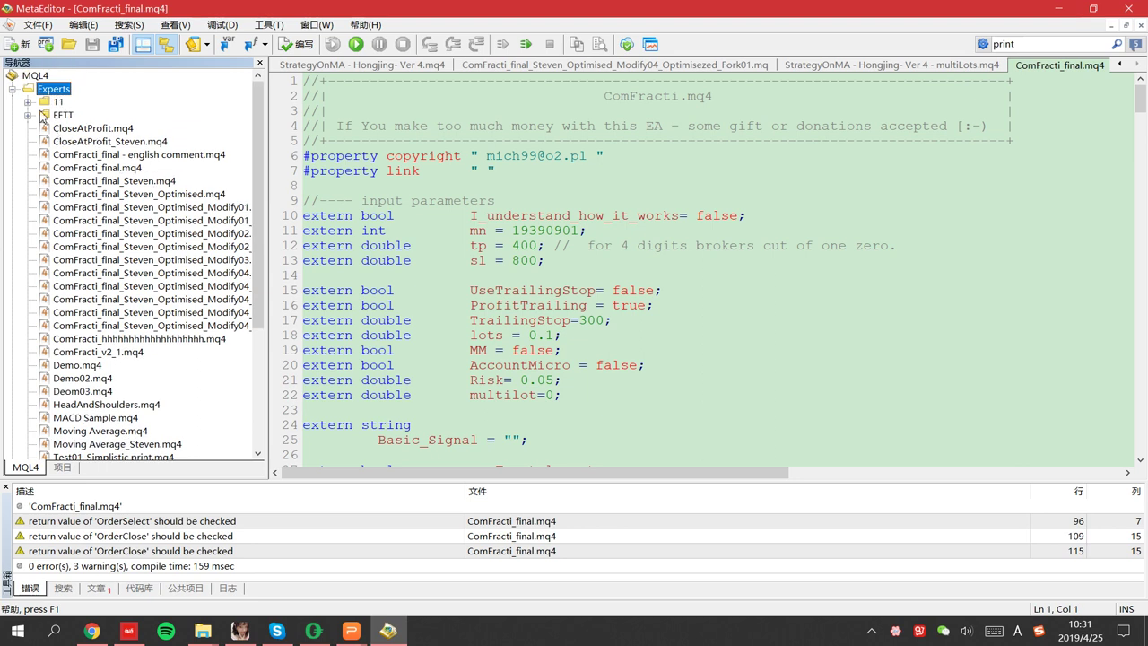
left_click(53, 104)
left_click(30, 104)
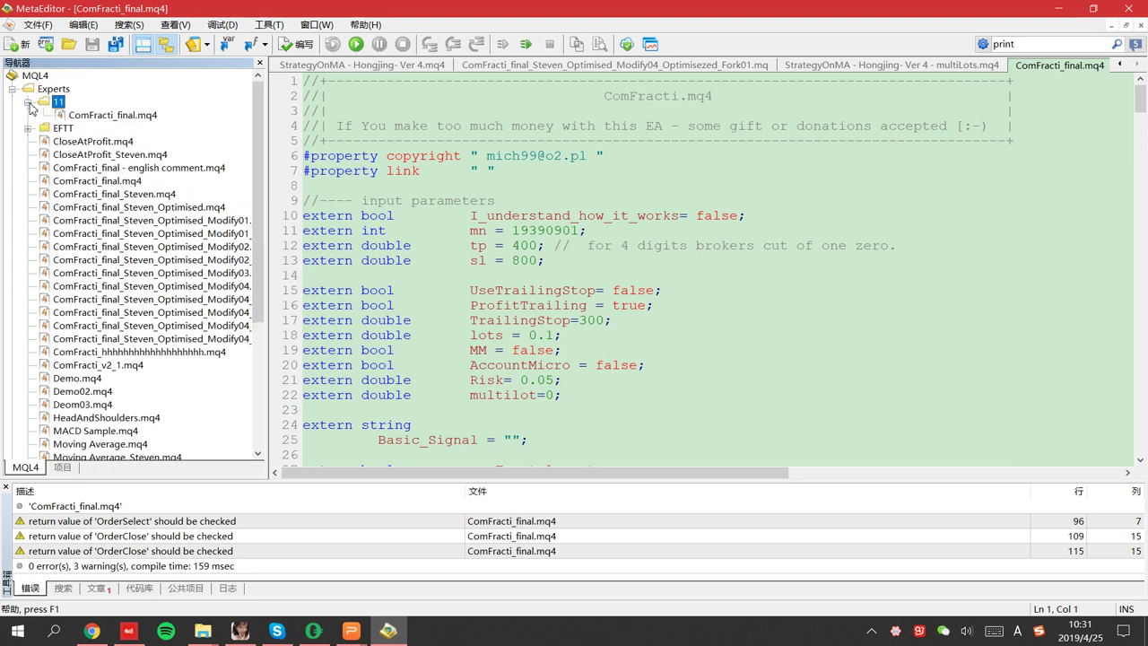
left_click(90, 120)
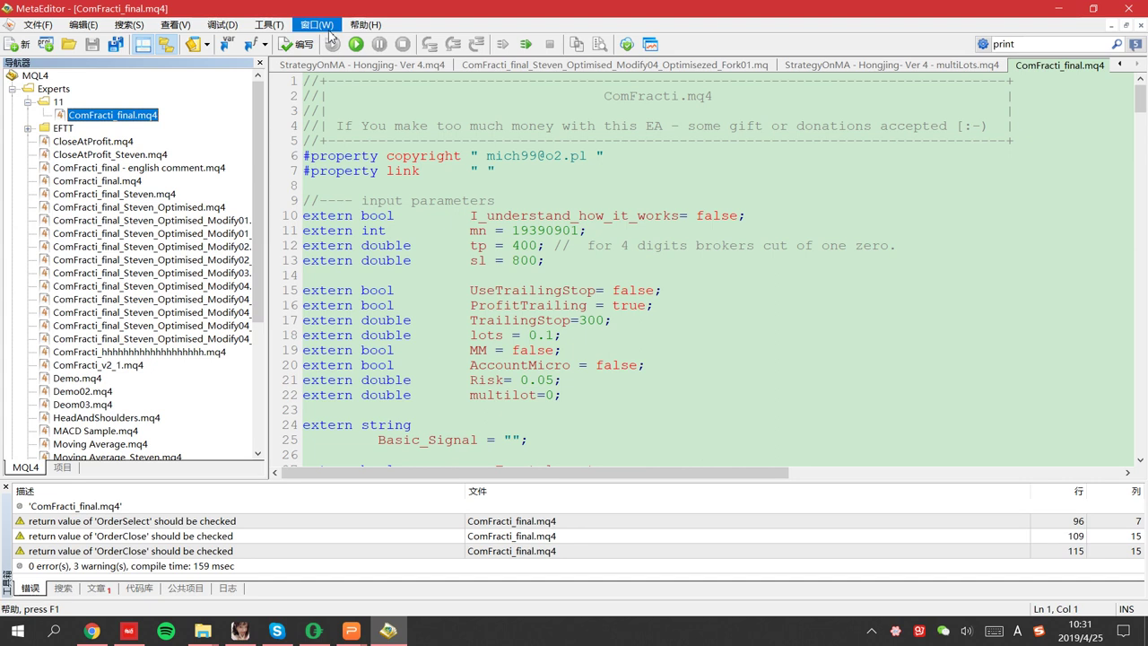
left_click(305, 49)
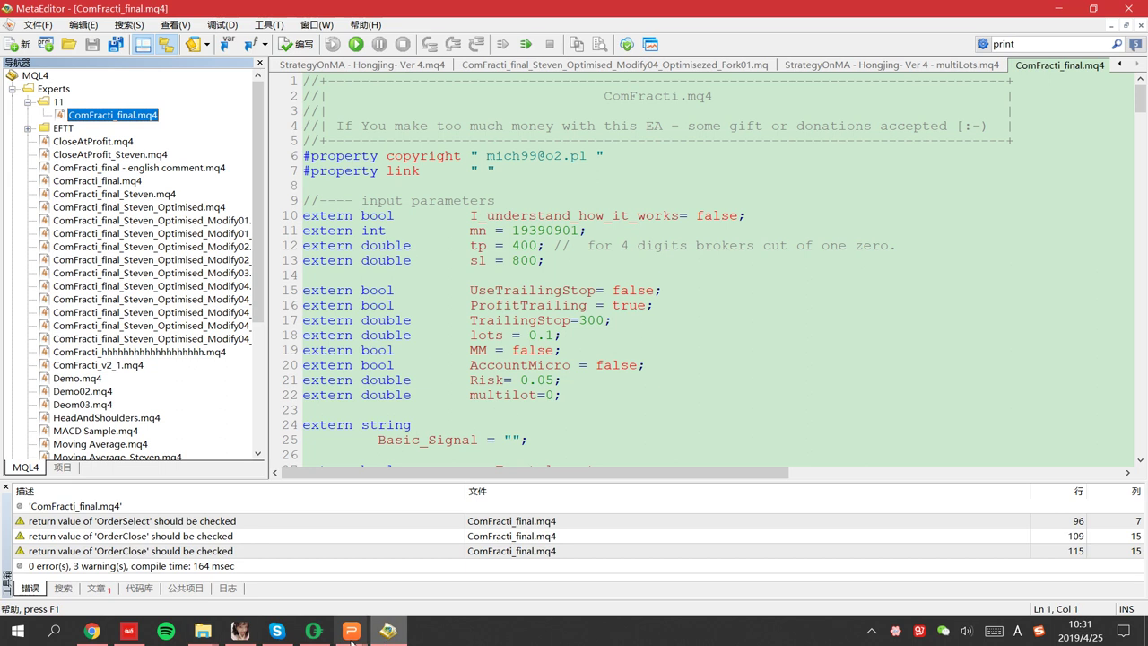
left_click(313, 631)
Attach 11\ComFracti_final to the USDCNH M5 chart with default settings, replacing the old copy.
left_click(139, 202)
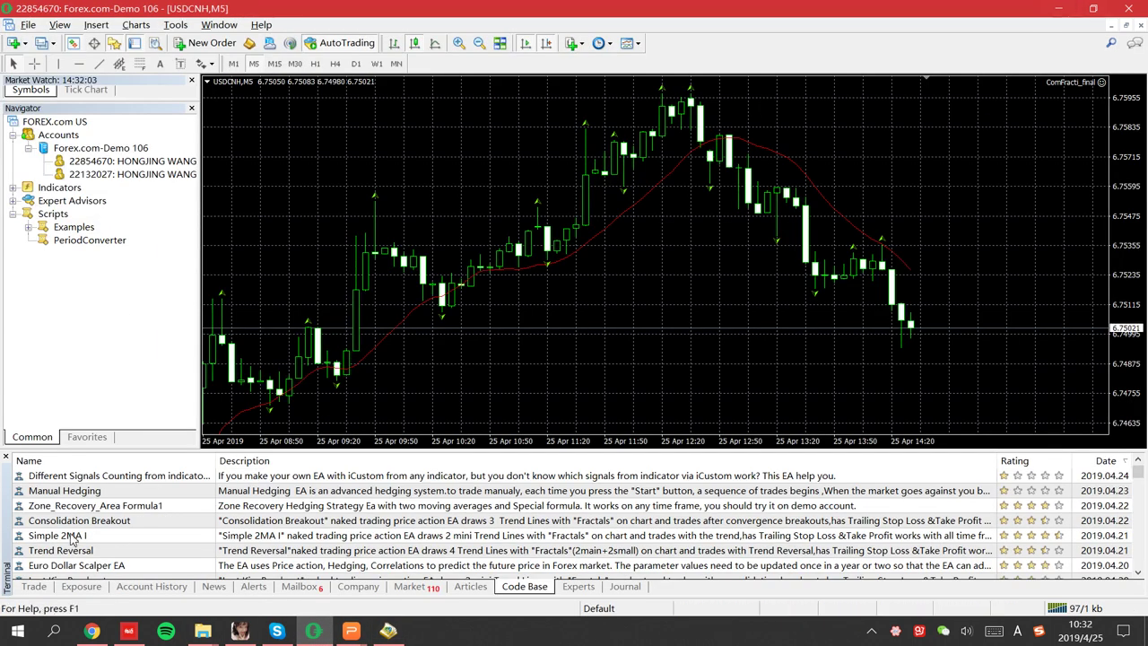
left_click(33, 585)
left_click(12, 201)
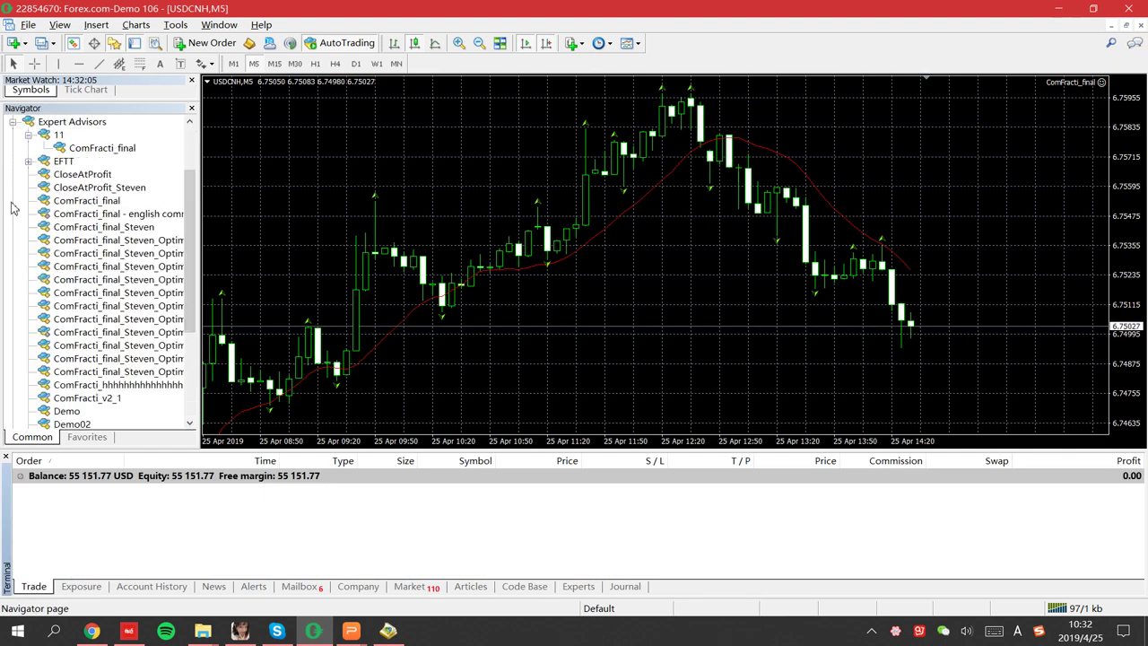
scroll(70, 143, "up", 2)
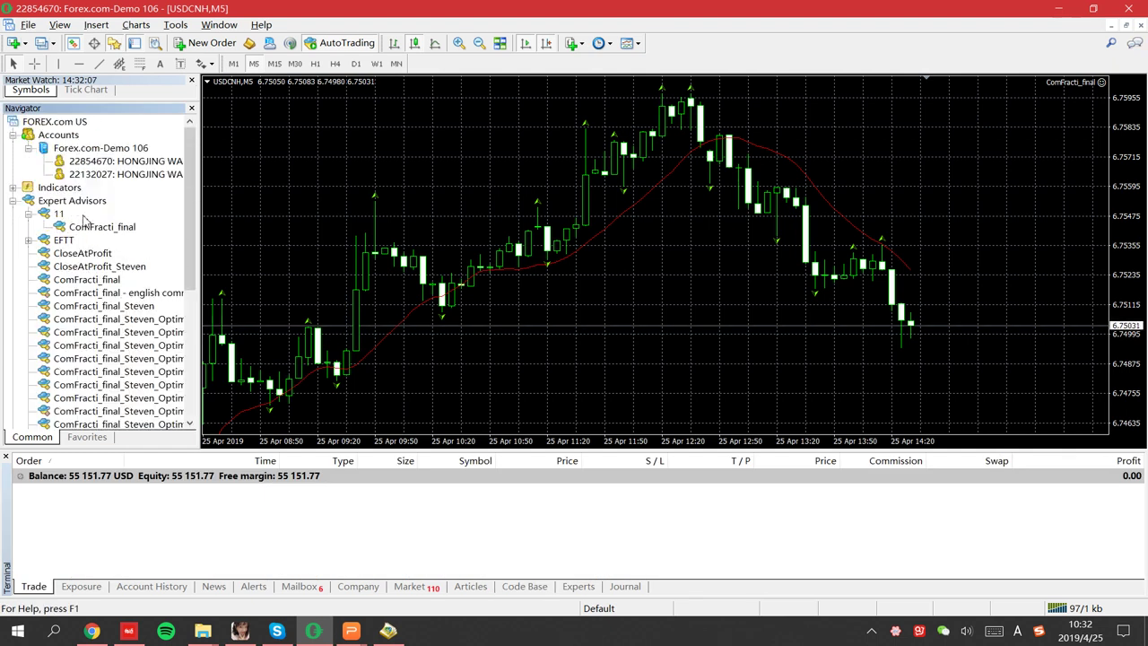
left_click(86, 229)
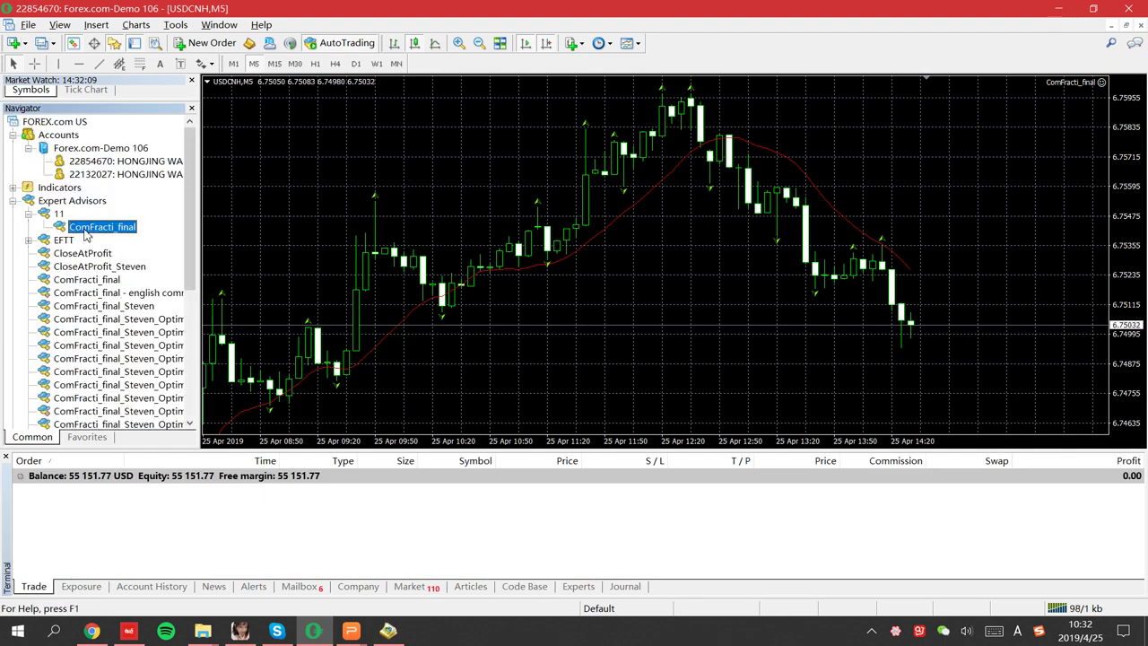
double_click(86, 229)
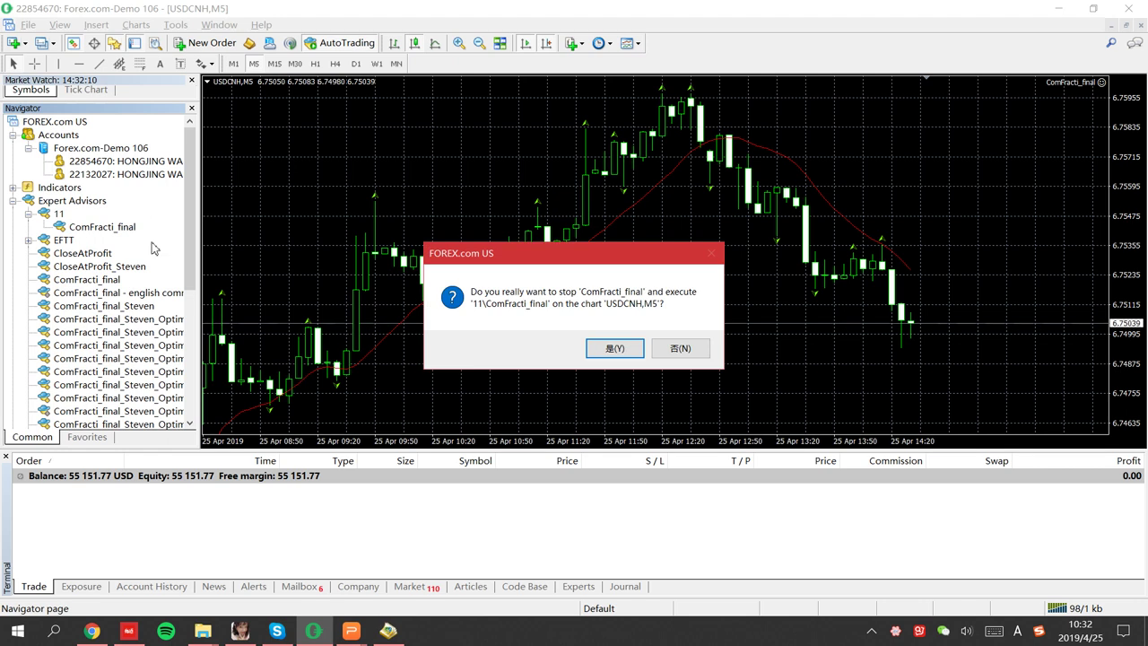
left_click(617, 355)
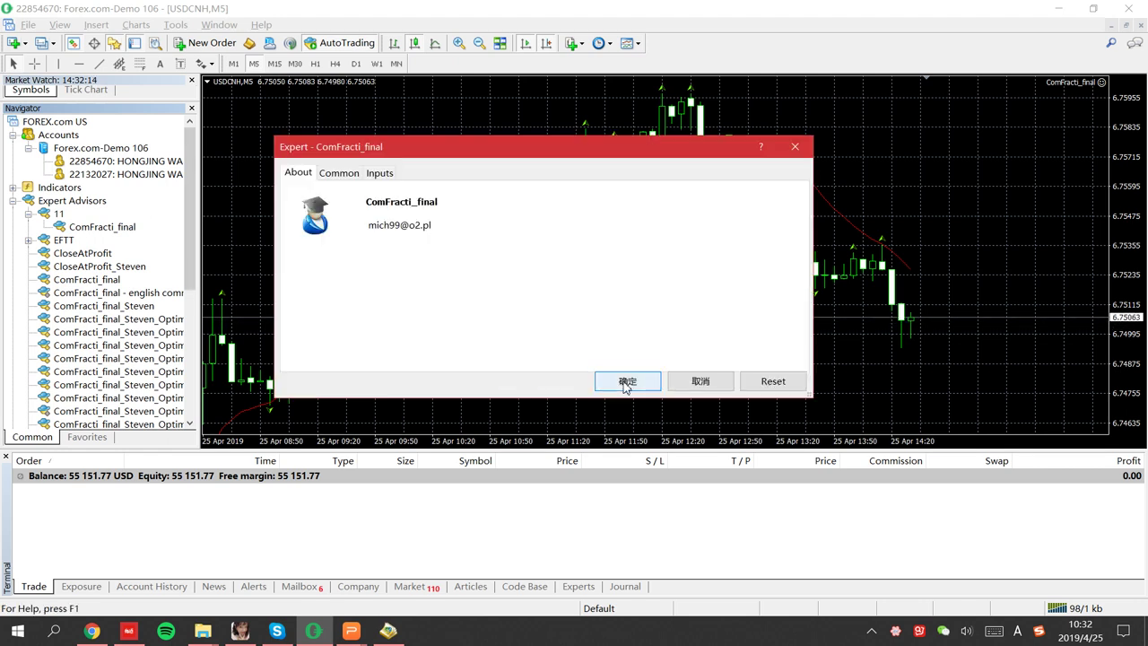
left_click(625, 382)
left_click(135, 202)
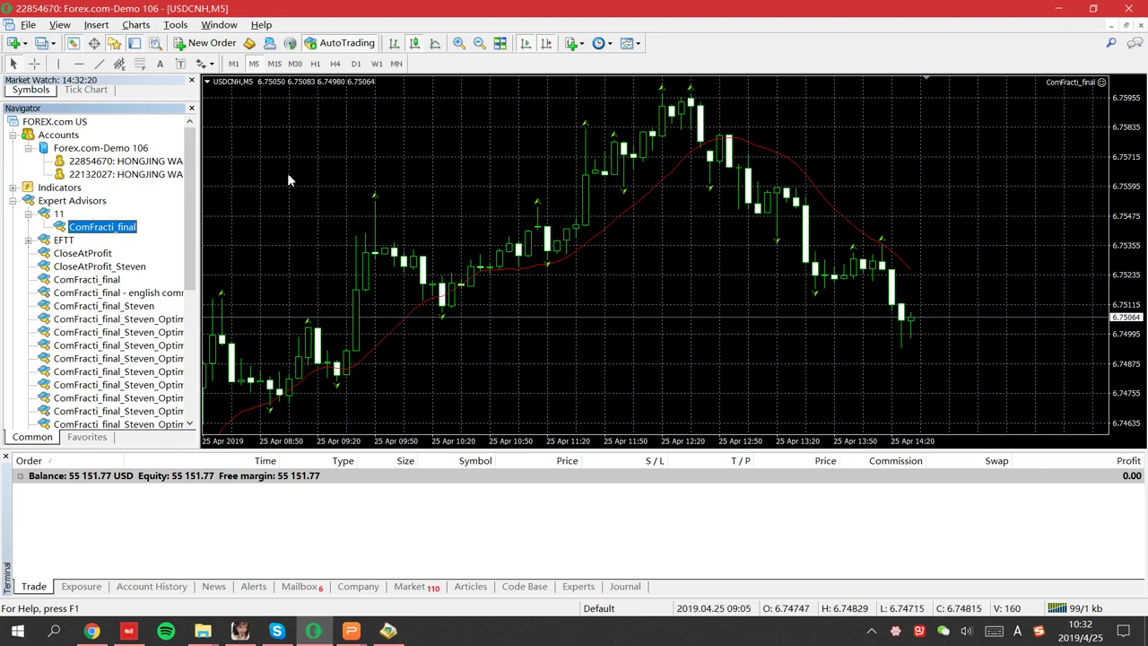
left_click(176, 24)
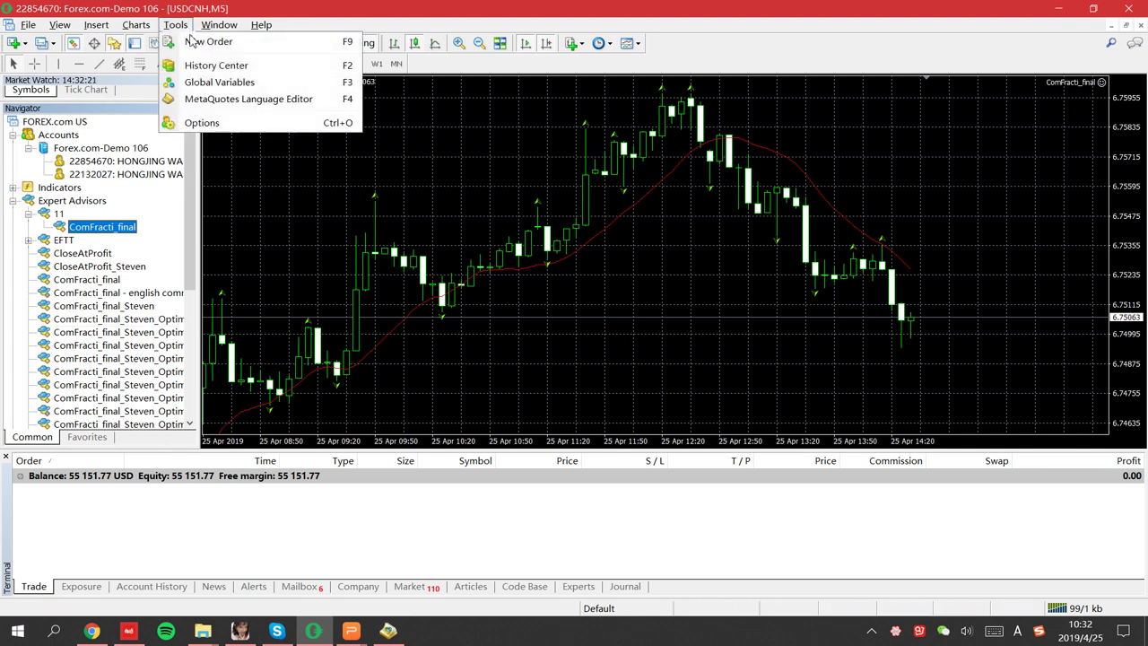
left_click(225, 123)
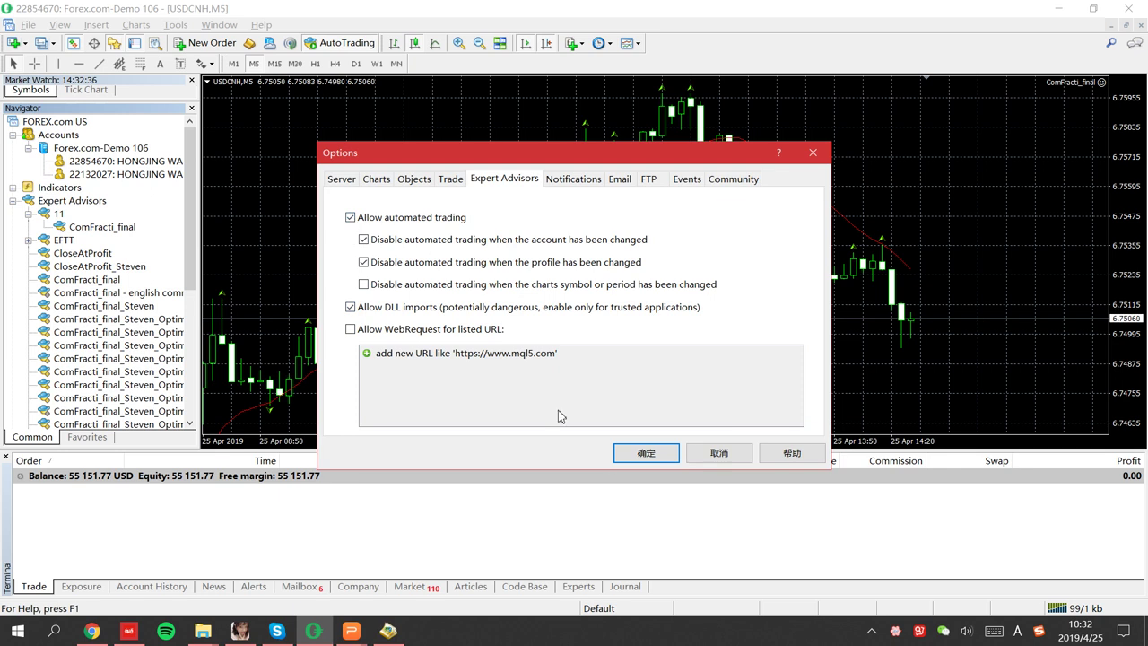
left_click(644, 452)
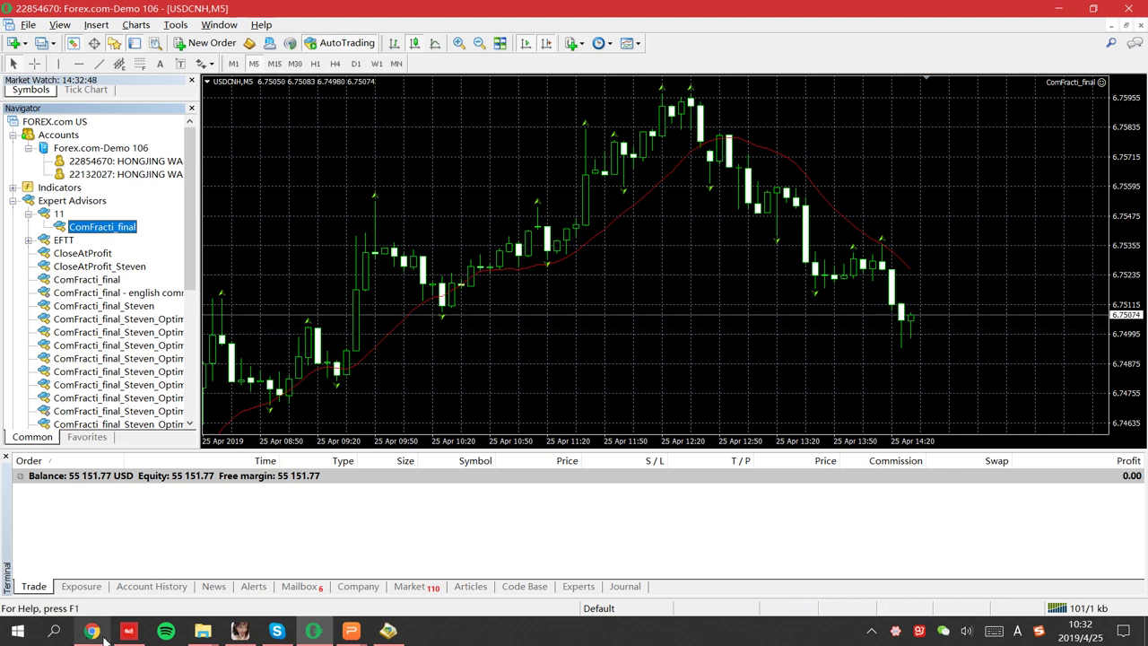
In the Bitbucket repository, navigate to MQL4 / Experts / EForT / ComFracti.
left_click(93, 556)
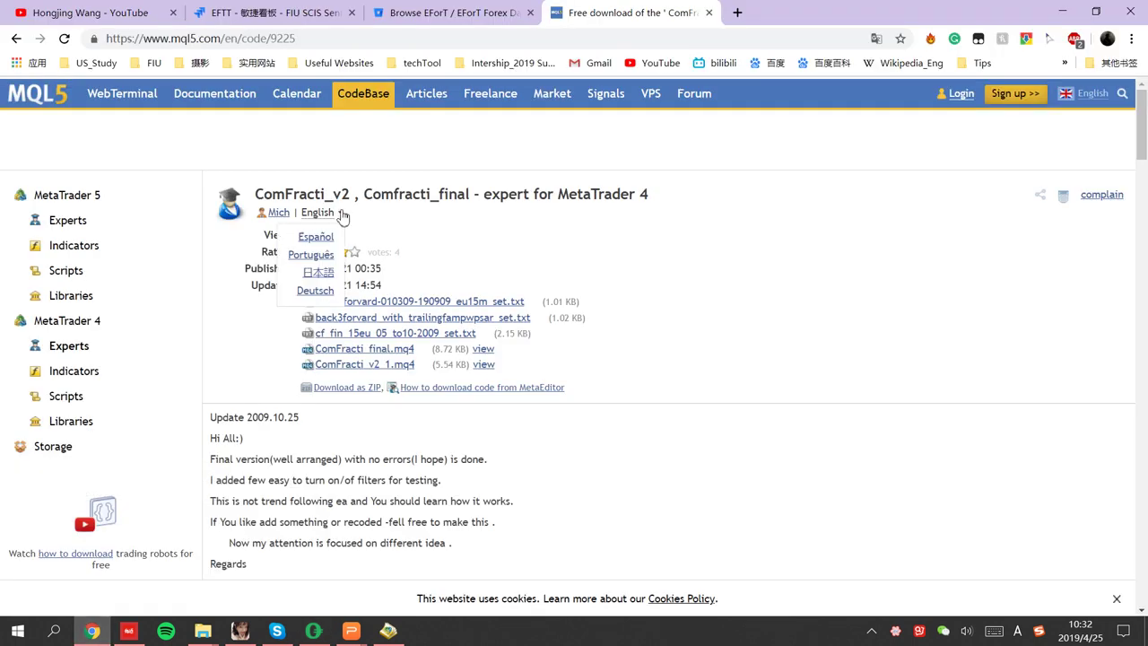
left_click(484, 13)
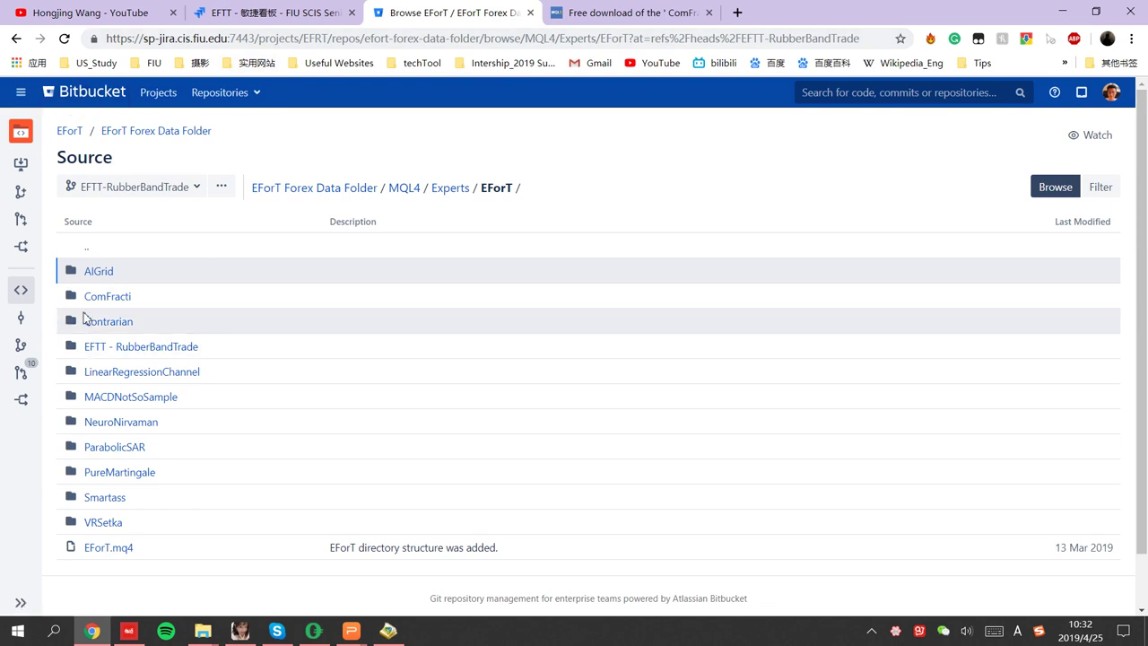
left_click(415, 191)
left_click(101, 271)
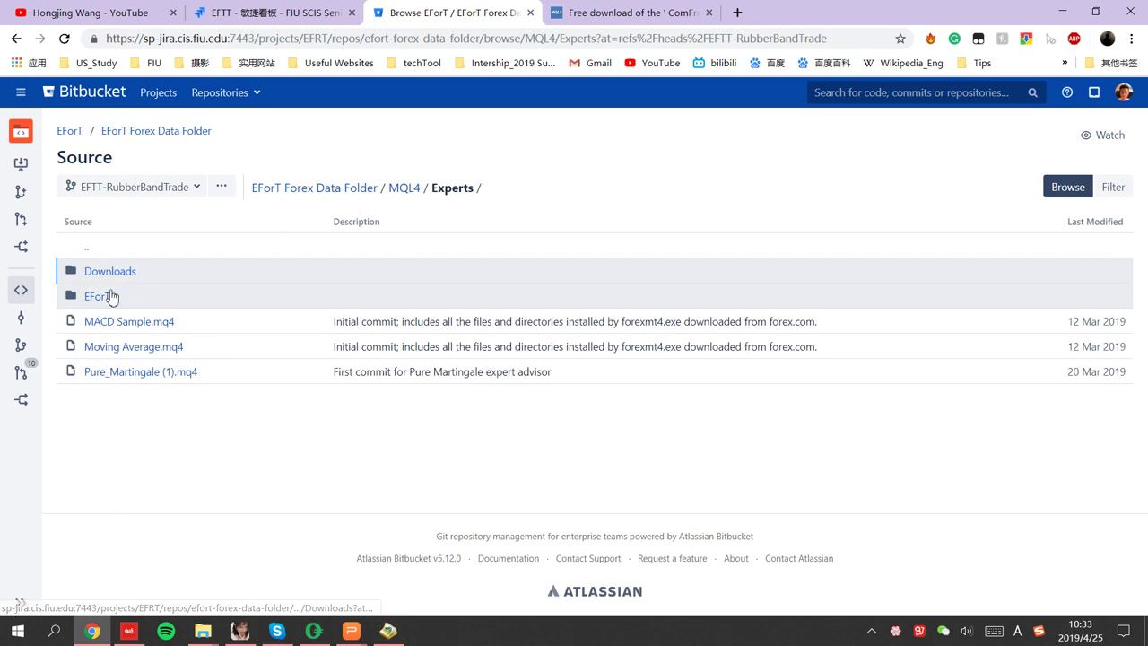
left_click(97, 297)
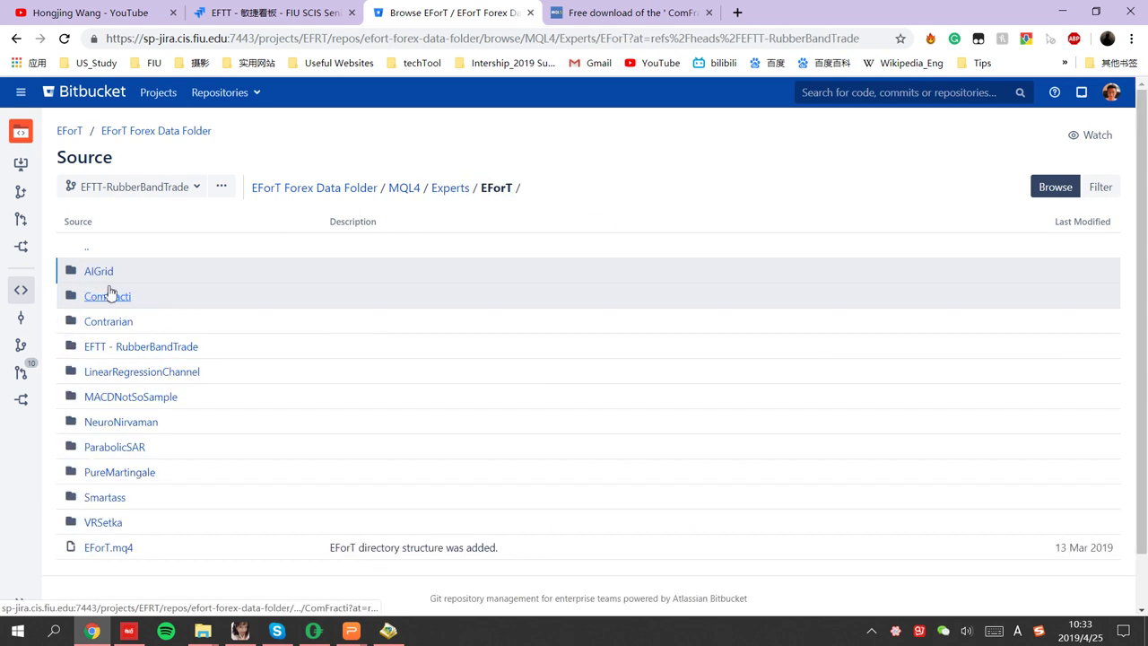
left_click(108, 297)
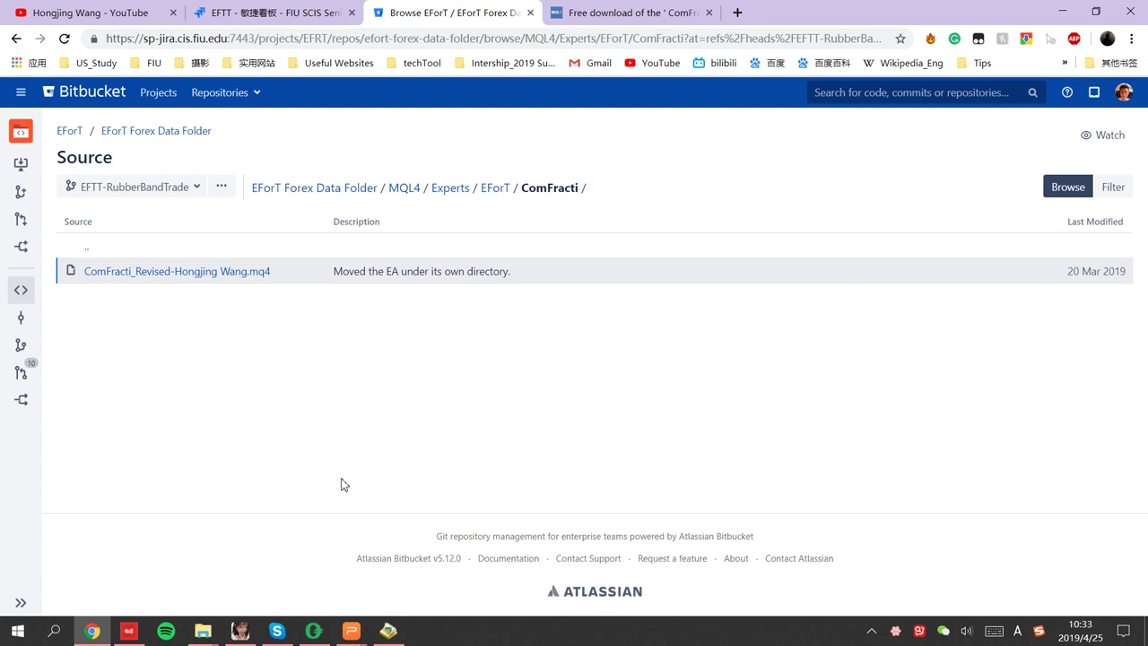
mouse_move(314, 638)
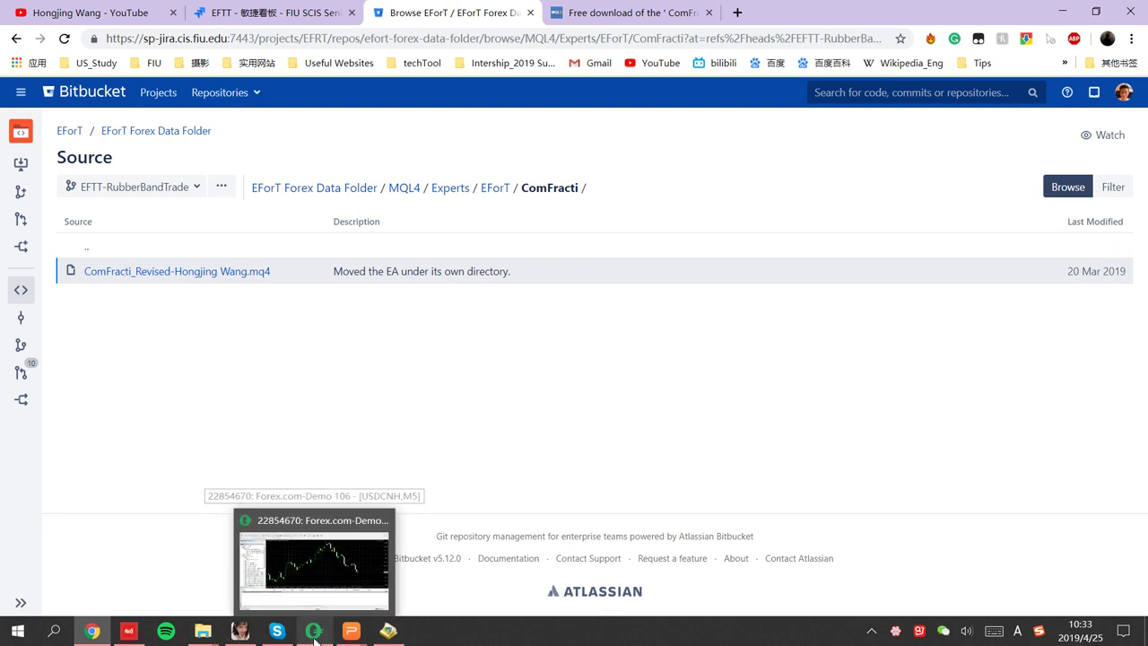
mouse_move(351, 631)
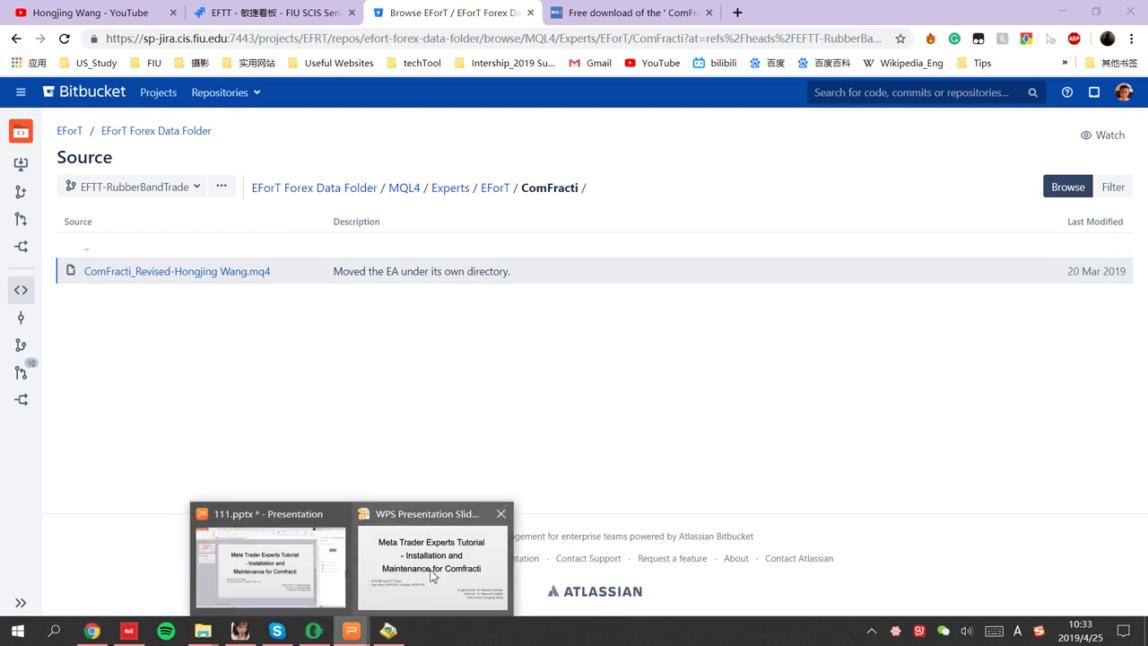
mouse_move(431, 576)
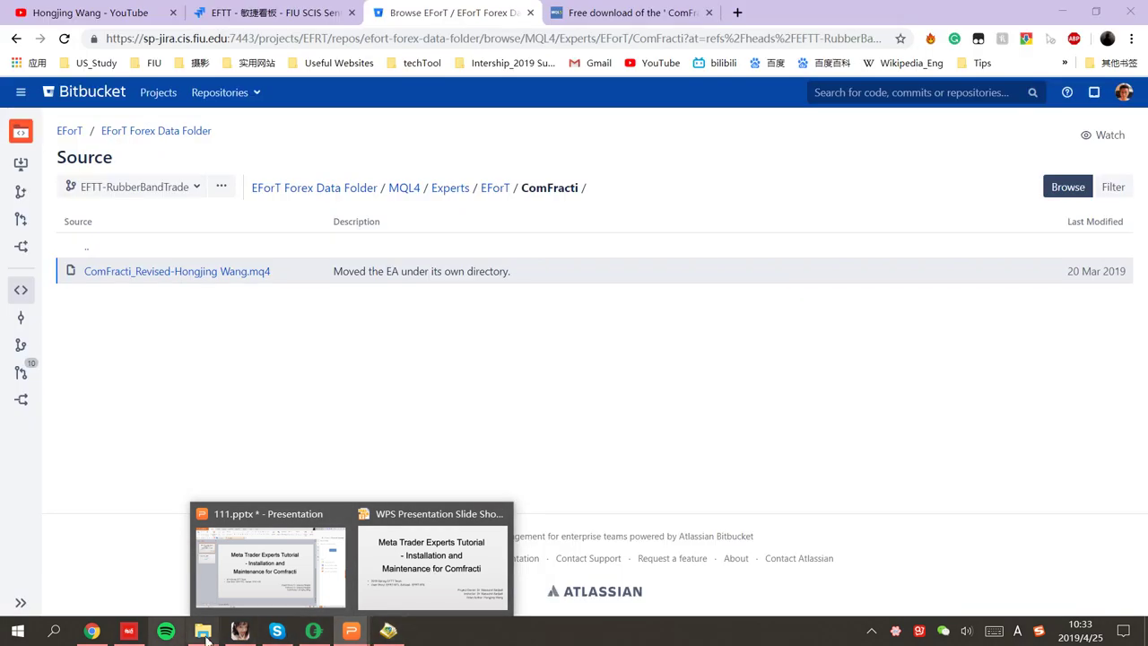
Open the Experts\11 folder in File Explorer and refresh its listing.
mouse_move(203, 630)
left_click(889, 566)
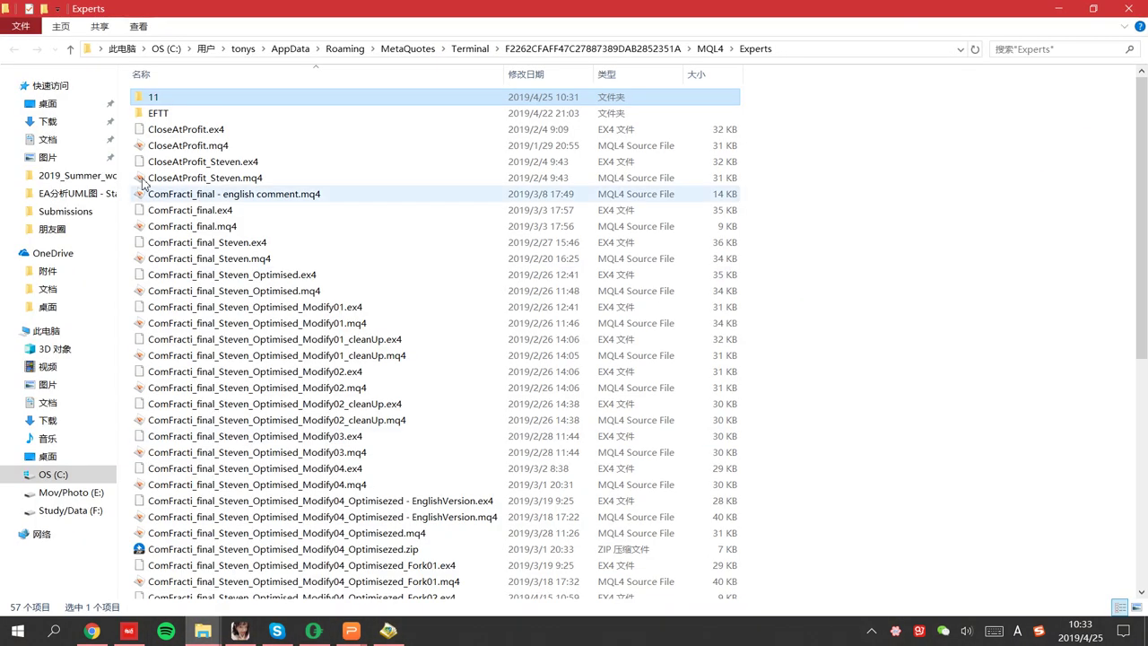
double_click(171, 95)
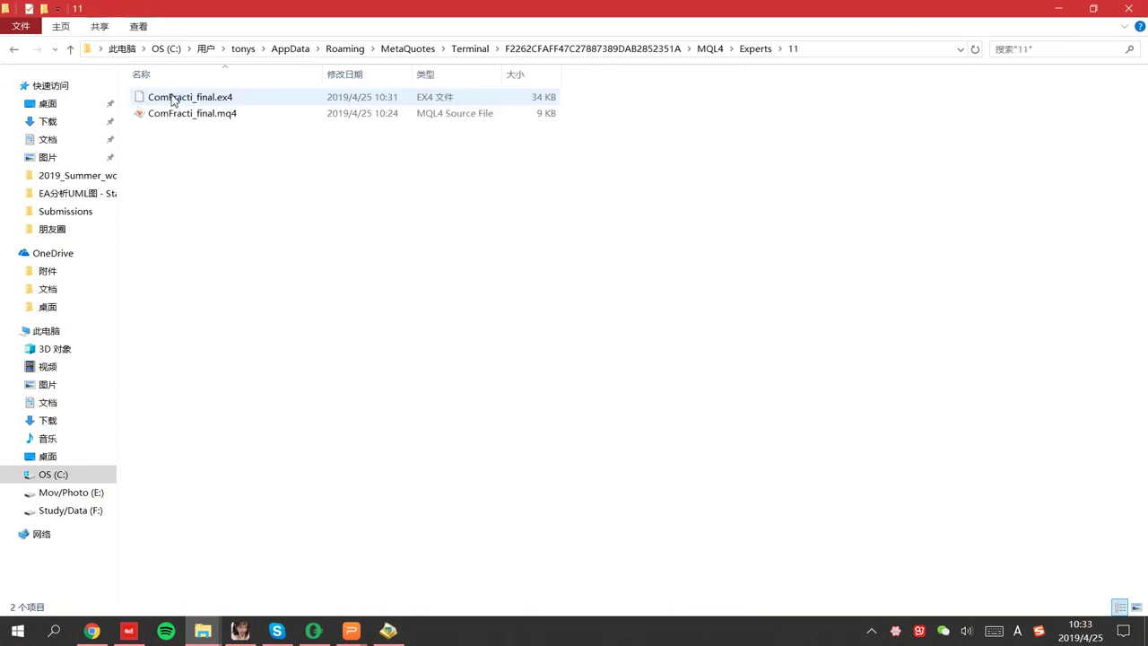
right_click(278, 191)
left_click(305, 254)
Compress ComFracti_final.mq4 into ComFracti_final.zip and check the archive's contents.
right_click(261, 115)
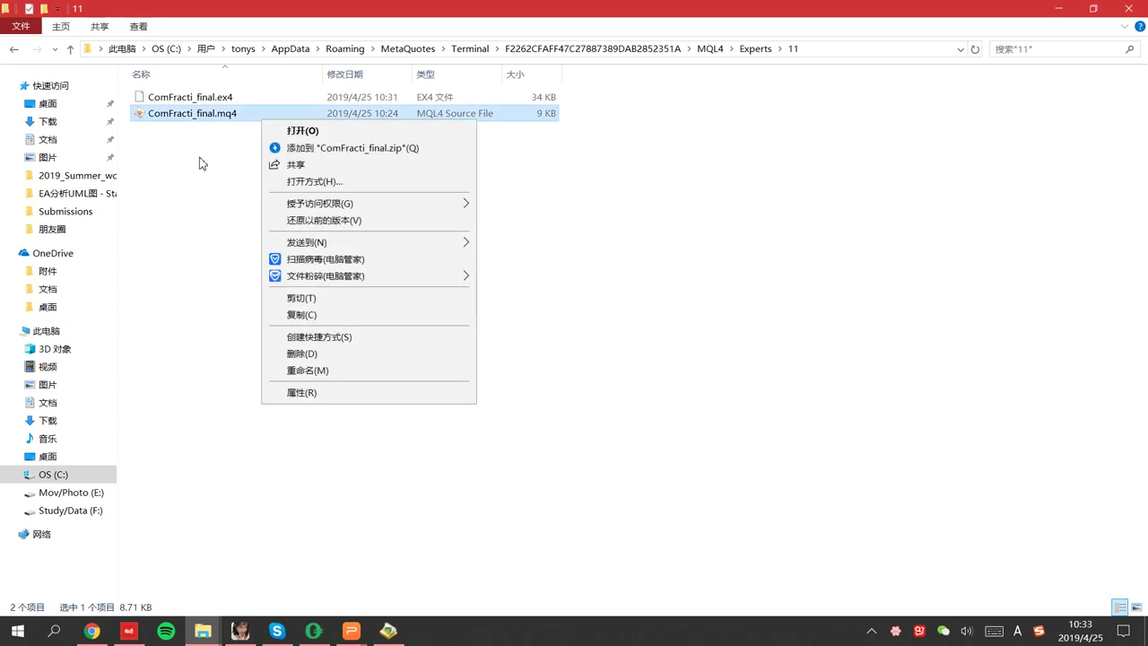
left_click(303, 149)
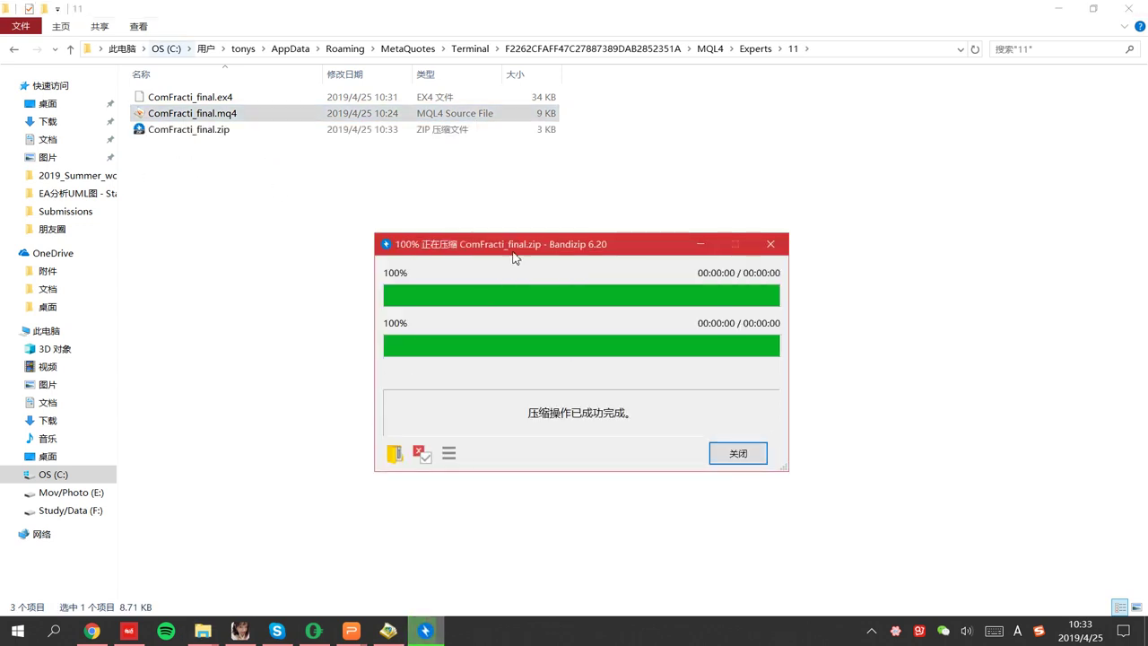
left_click(737, 453)
left_click(228, 135)
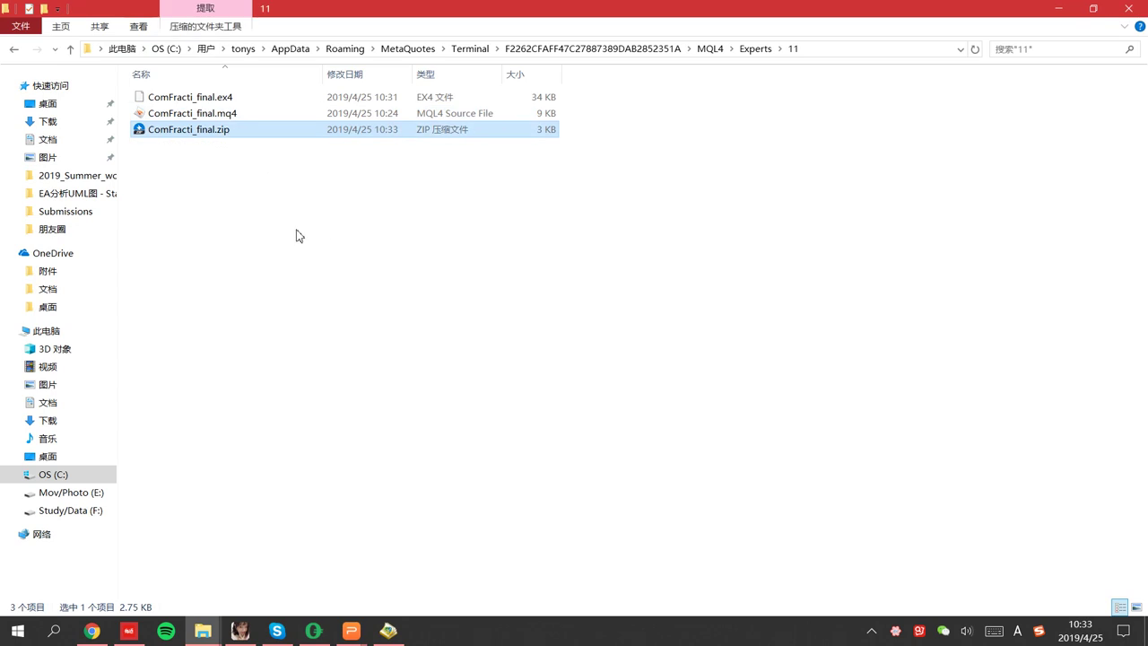
double_click(213, 135)
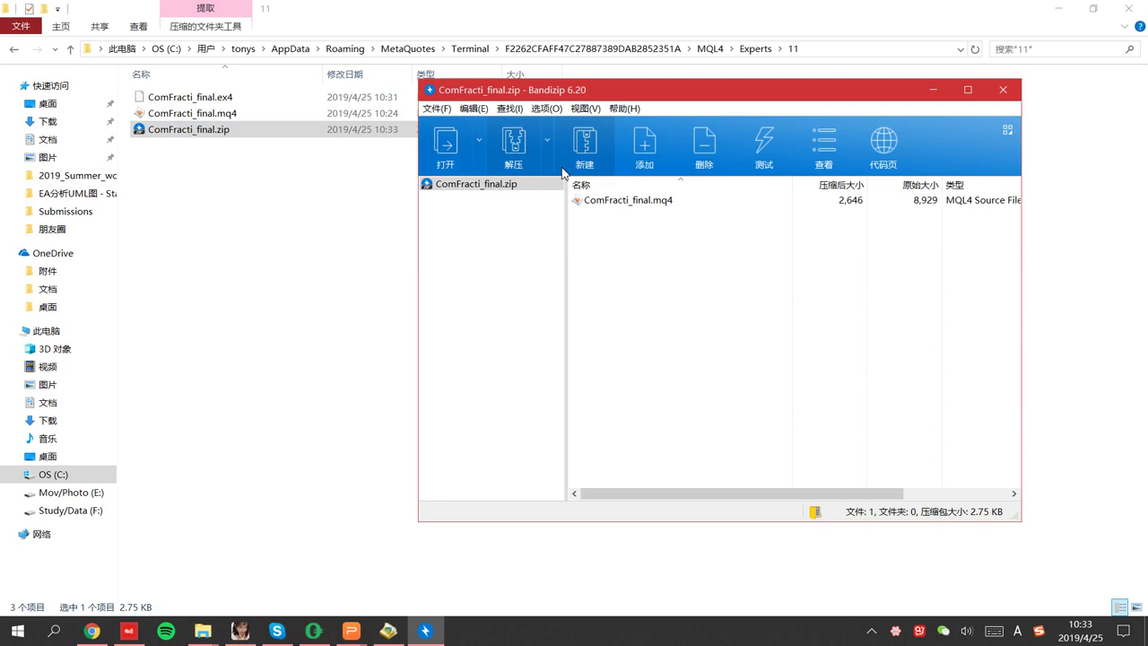
left_click(1001, 90)
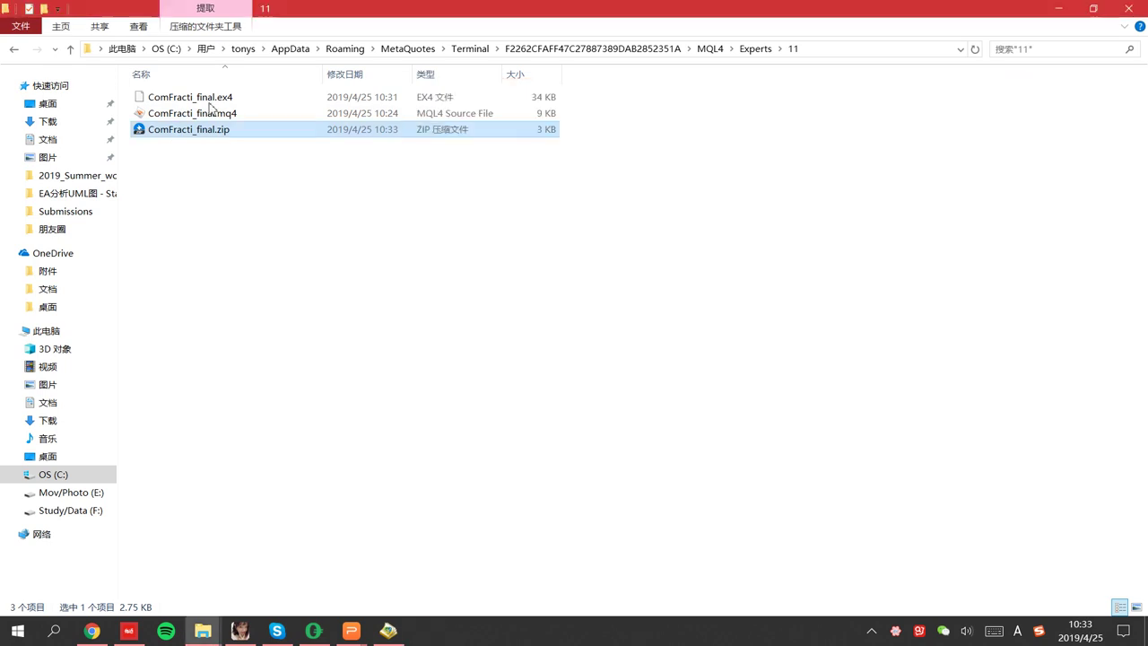
left_click(332, 246)
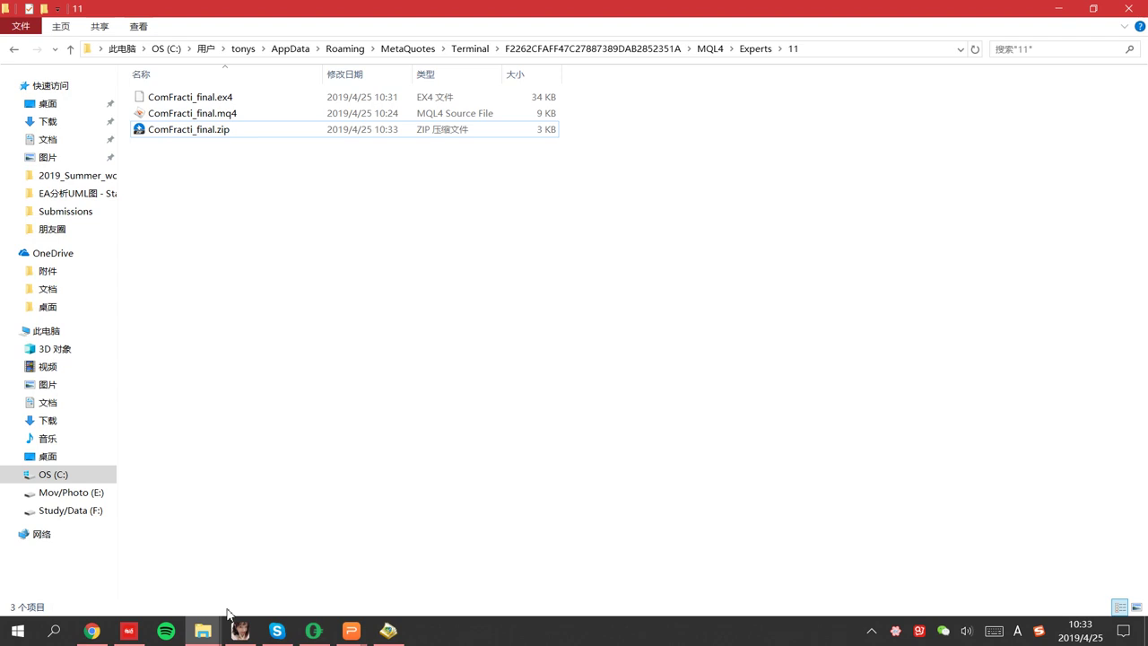
left_click(203, 630)
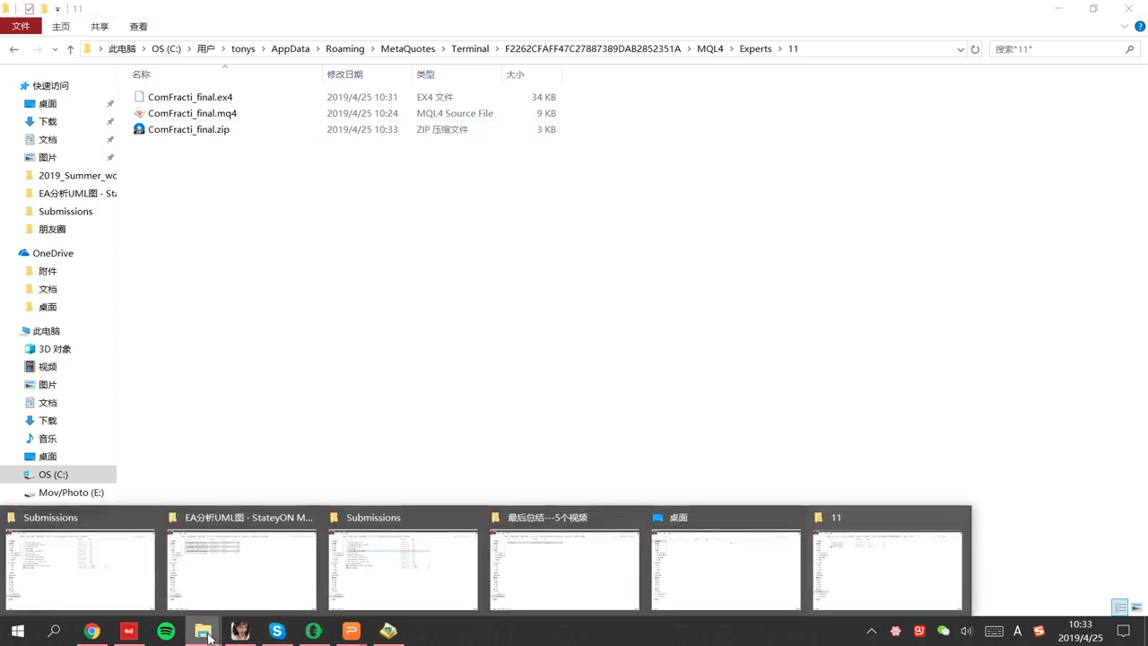